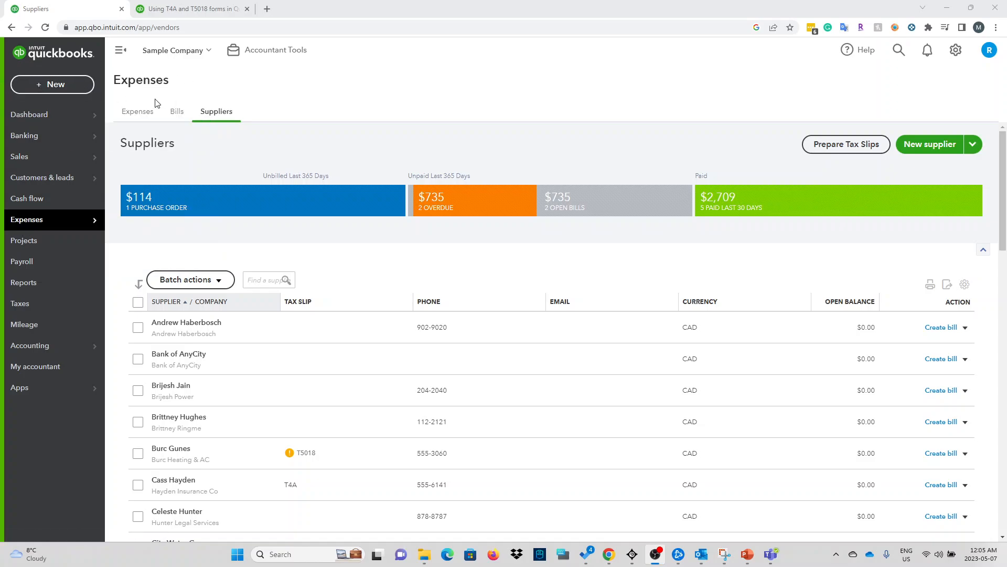
# Step: Start a blank purchase order from the + New menu's Suppliers section
pyautogui.click(51, 86)
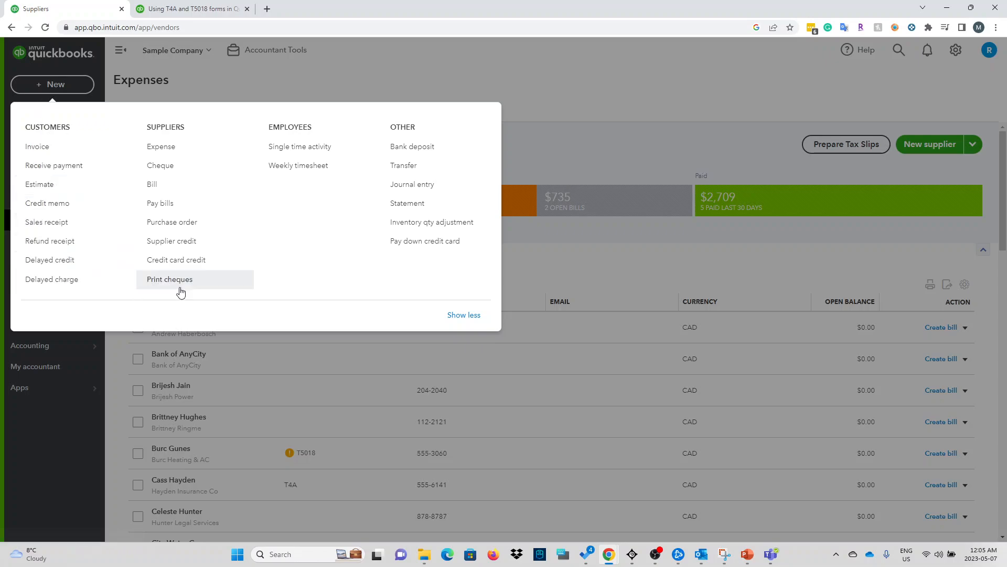
pyautogui.click(178, 224)
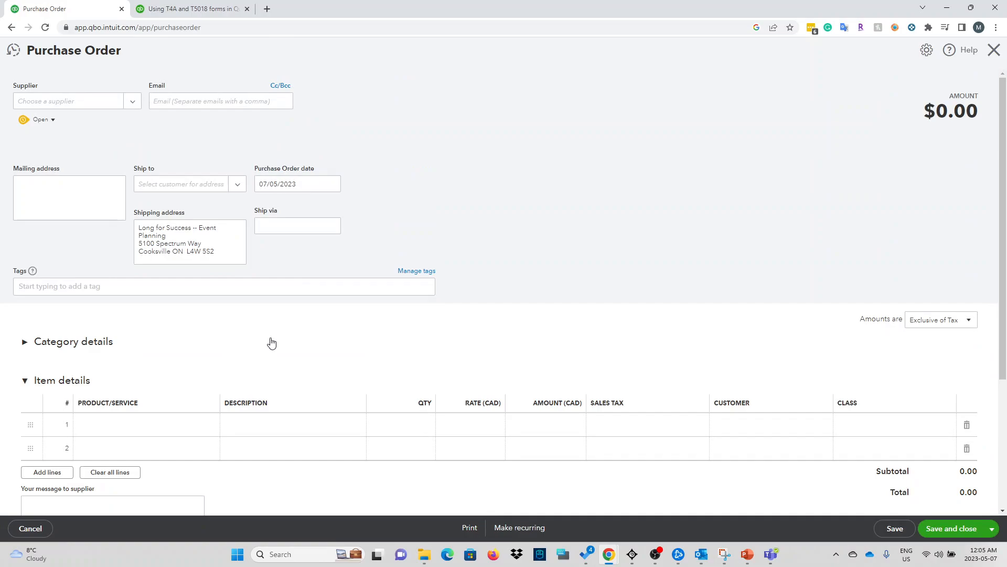
pyautogui.scroll(-3, 284, 369)
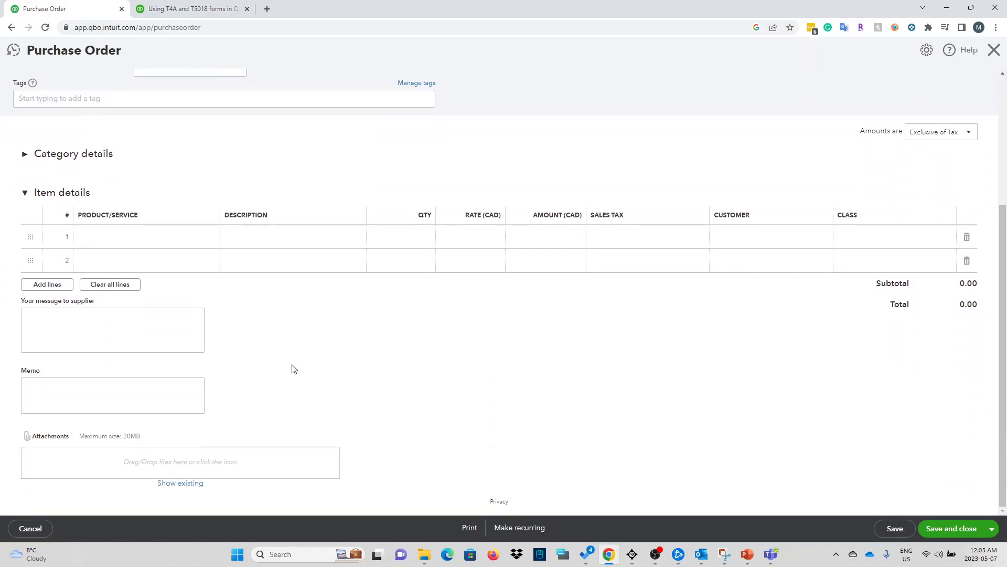
pyautogui.scroll(3, 294, 369)
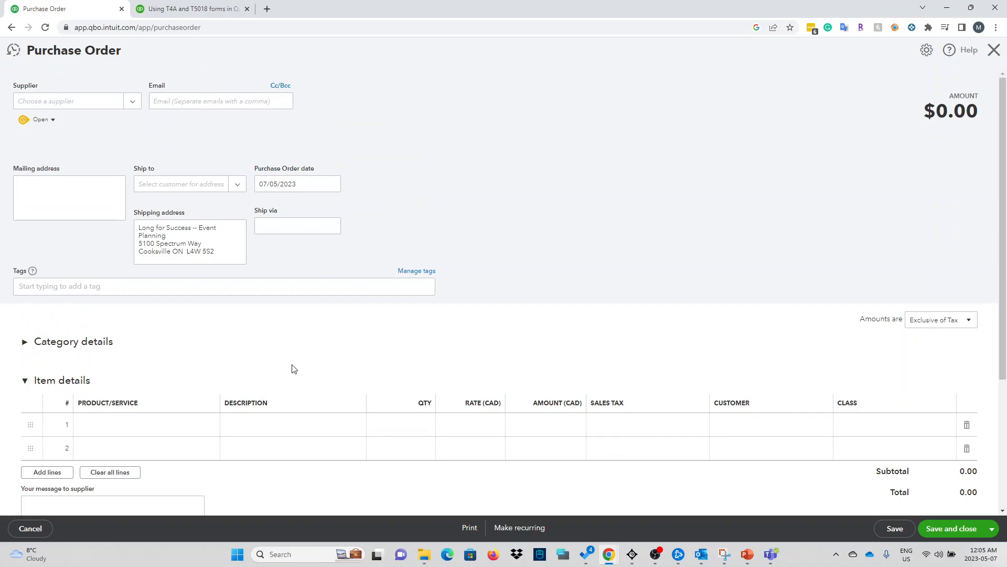
# Step: Select Restaurant as the purchase order's supplier, filling in its mailing address
pyautogui.click(100, 110)
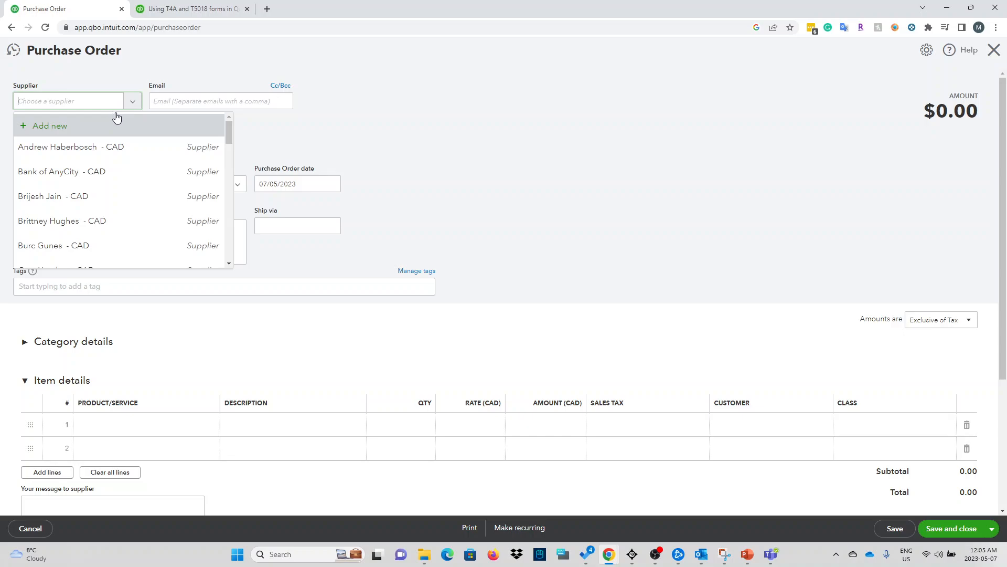
pyautogui.scroll(-3, 144, 215)
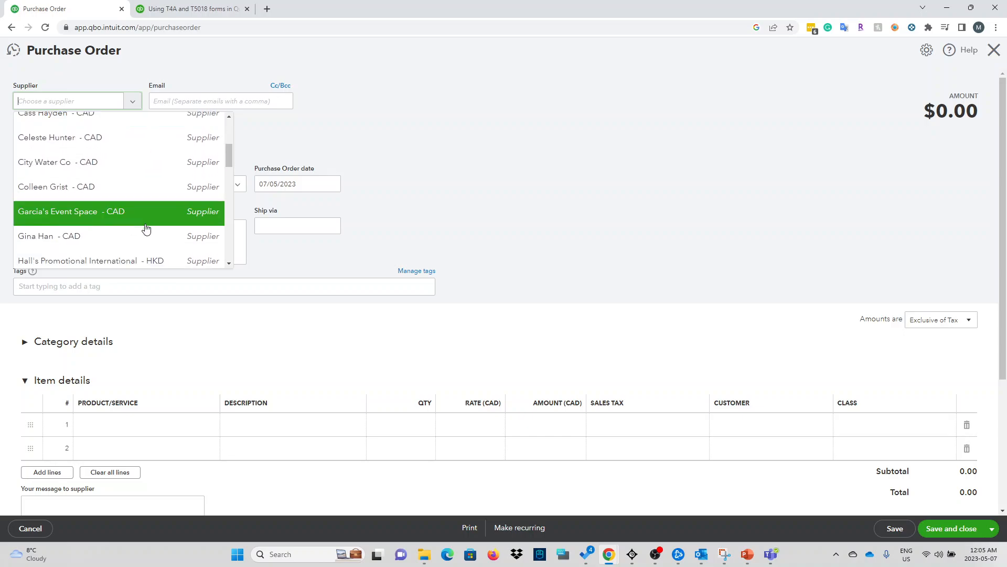
pyautogui.scroll(-1, 139, 247)
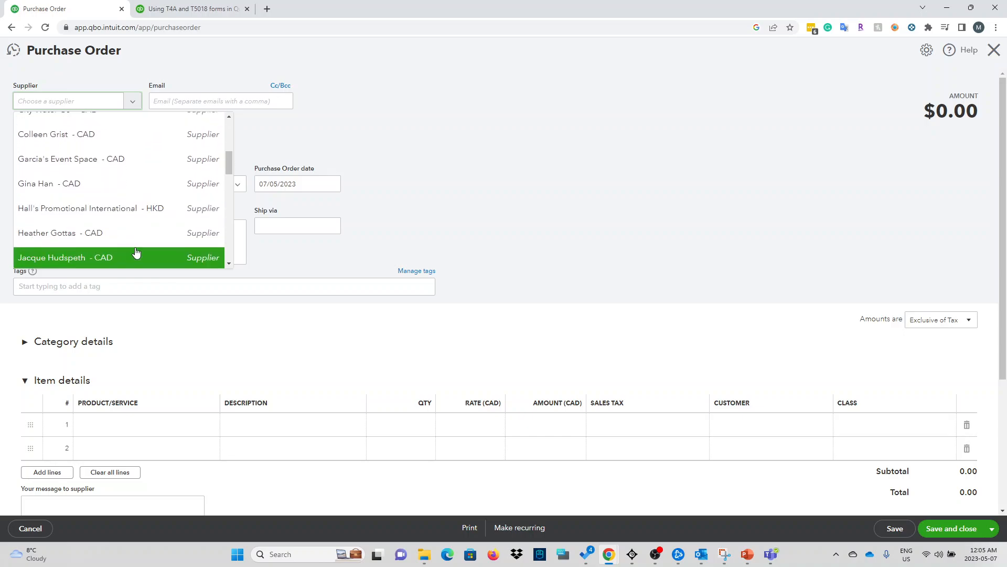
pyautogui.scroll(-3, 129, 247)
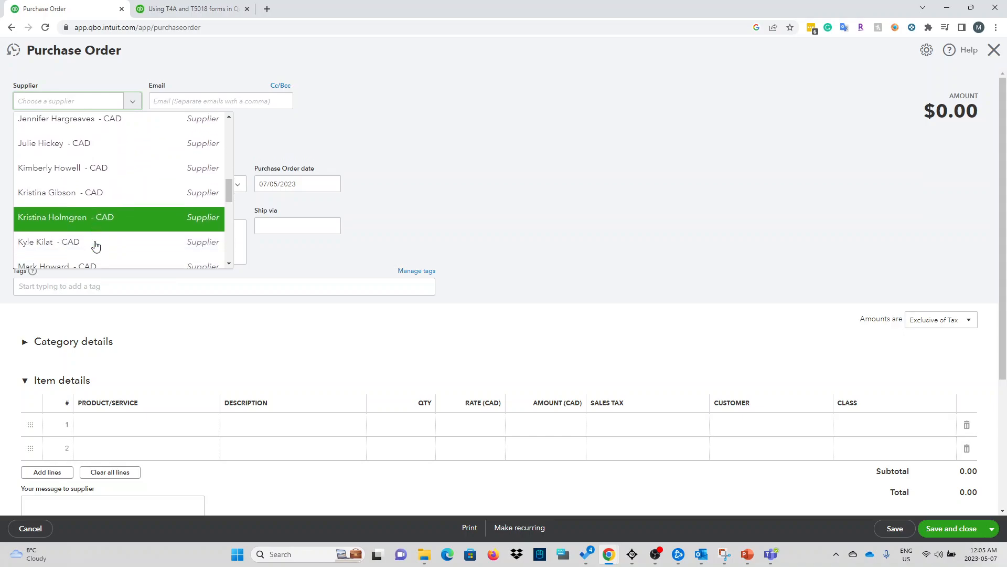
pyautogui.scroll(-4, 96, 245)
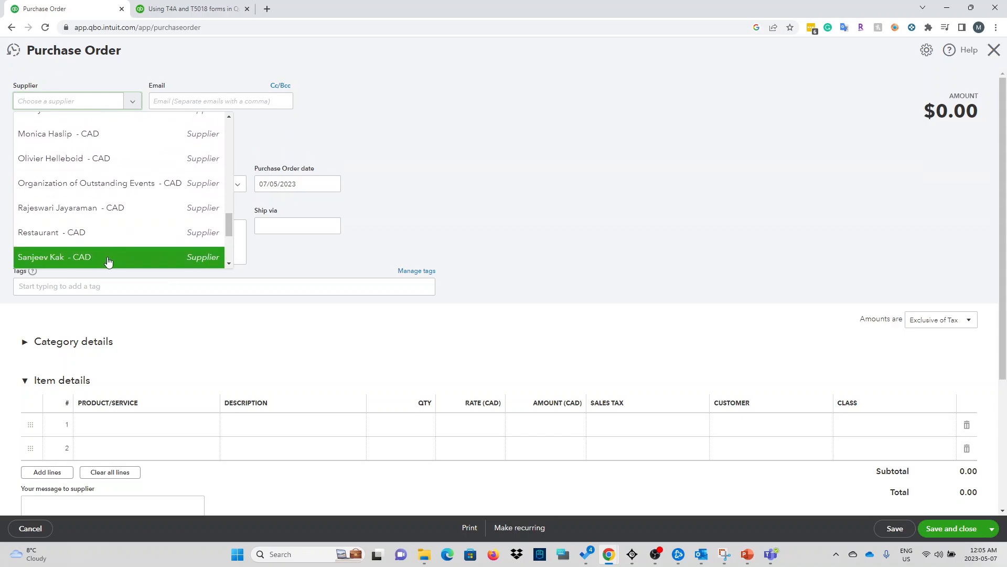
pyautogui.click(103, 243)
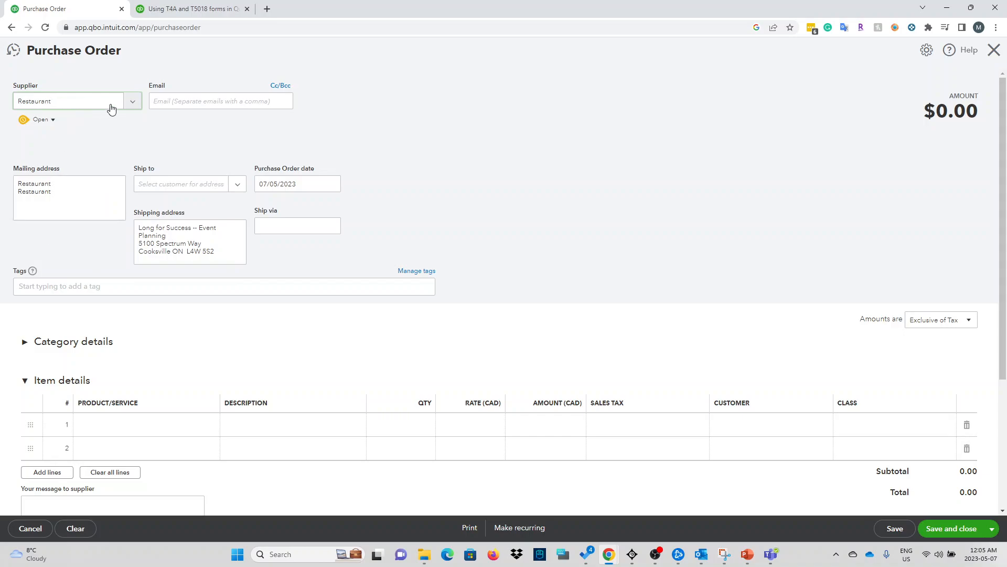
# Step: Move down the form to the first item line, ready for entry
pyautogui.click(237, 104)
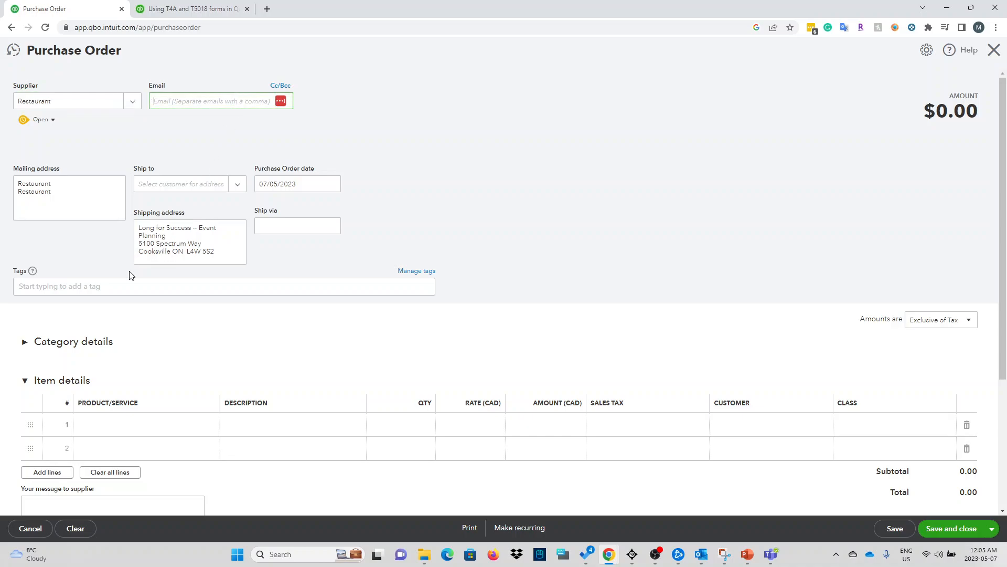
pyautogui.scroll(-2, 135, 283)
pyautogui.scroll(-2, 79, 300)
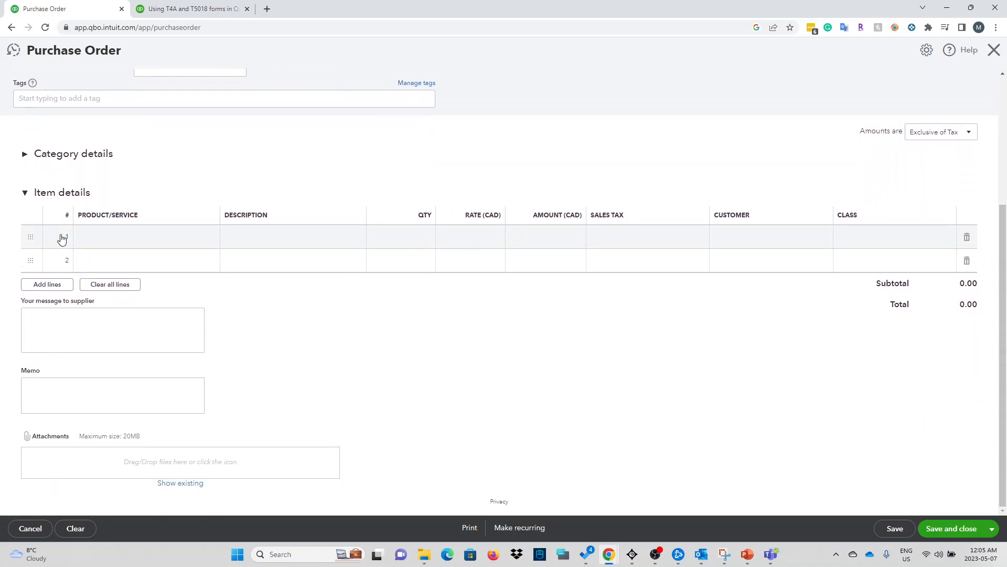
pyautogui.click(134, 239)
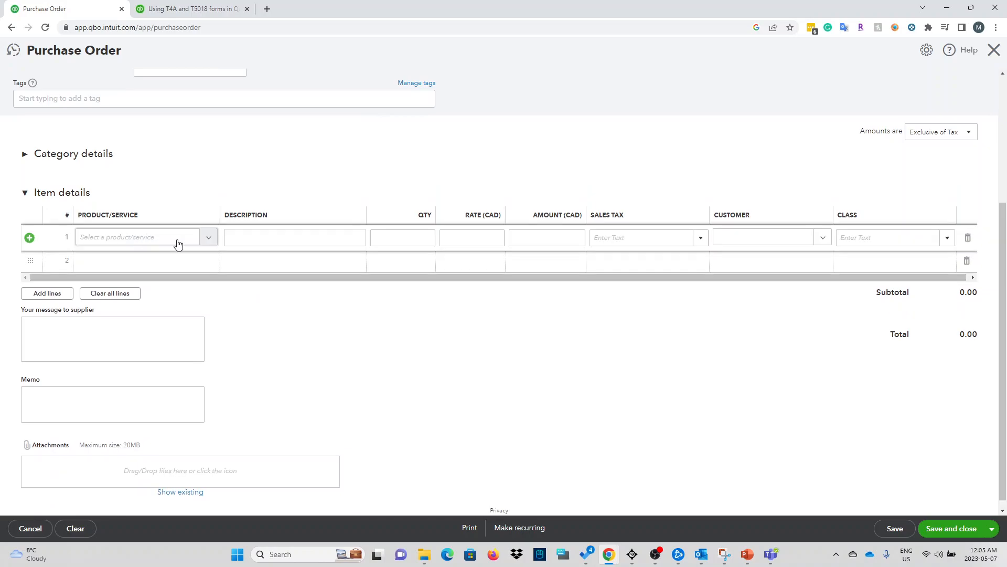
pyautogui.scroll(5, 146, 184)
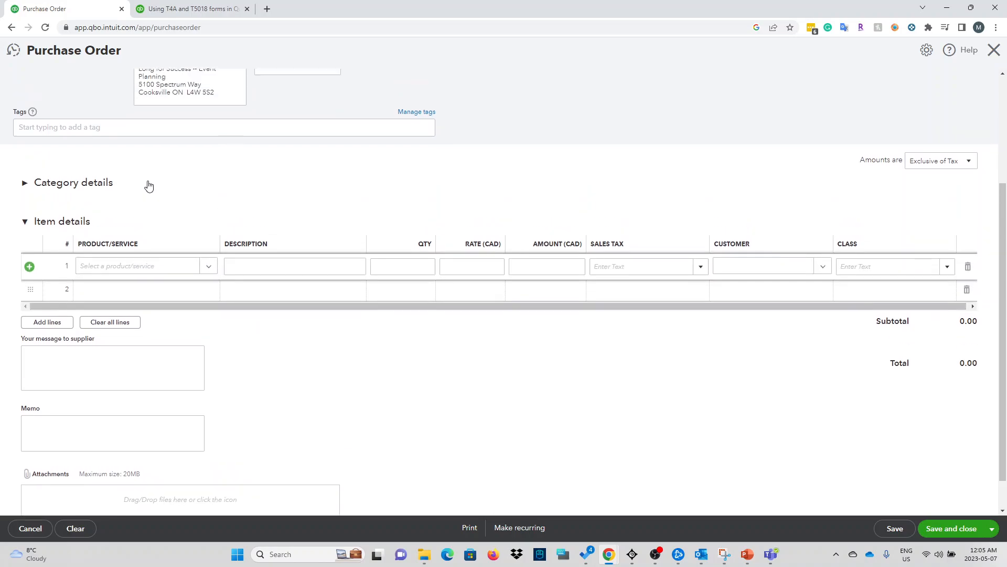
# Step: Switch the supplier to US Tax Guy (USD) and set the USD-to-CAD exchange rate to 1
pyautogui.click(133, 101)
pyautogui.scroll(-2, 147, 226)
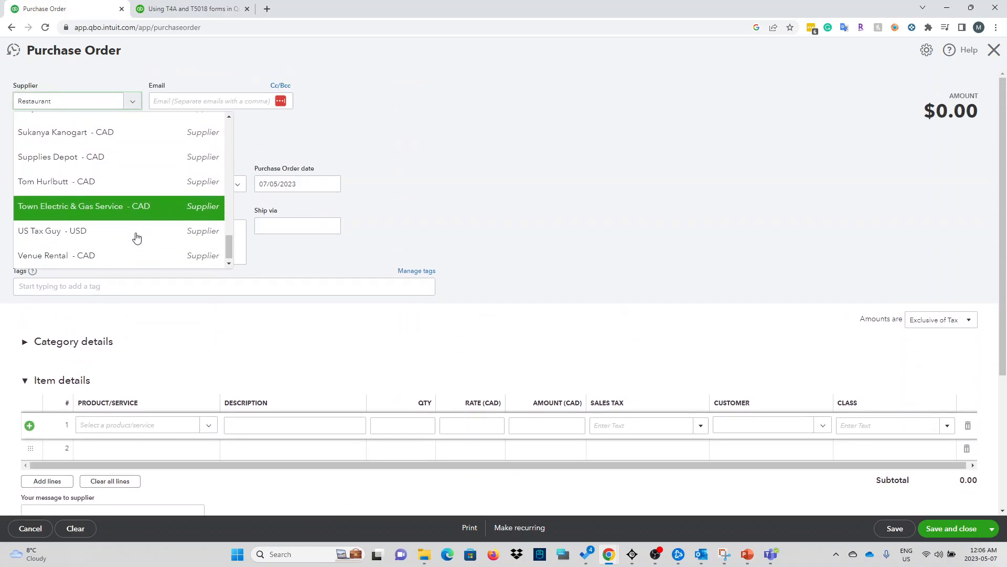
pyautogui.click(143, 241)
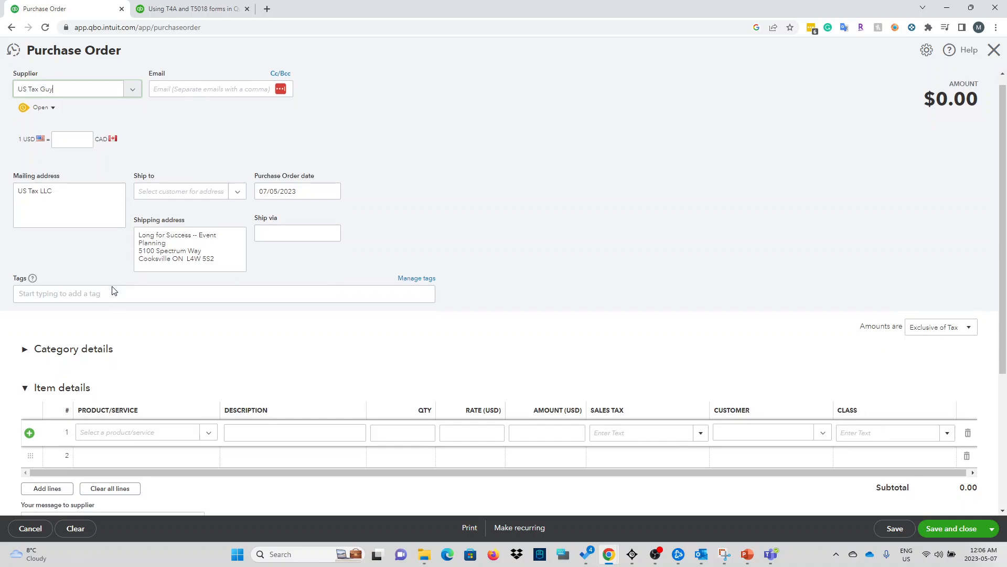
pyautogui.scroll(-4, 221, 297)
pyautogui.scroll(4, 203, 297)
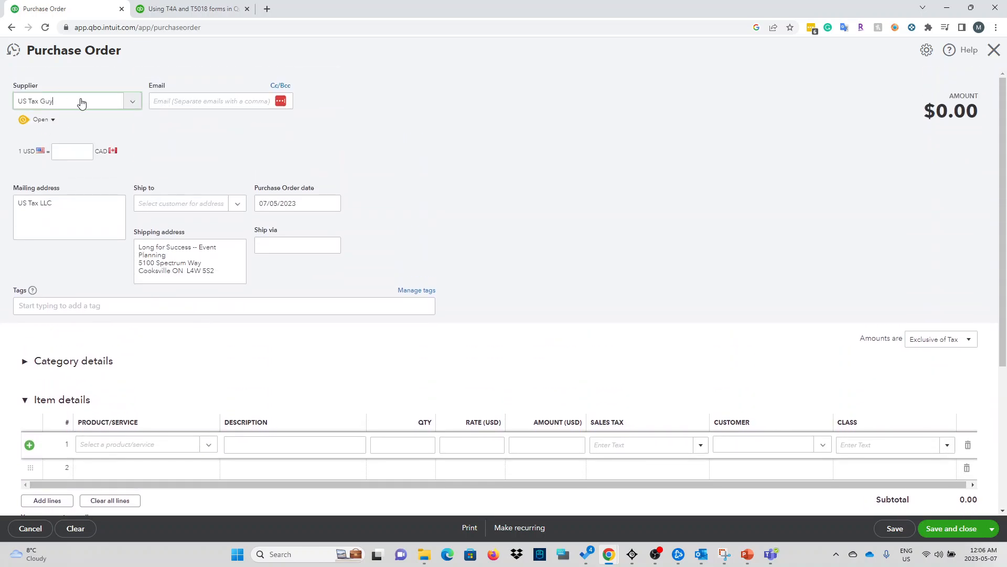
pyautogui.click(76, 153)
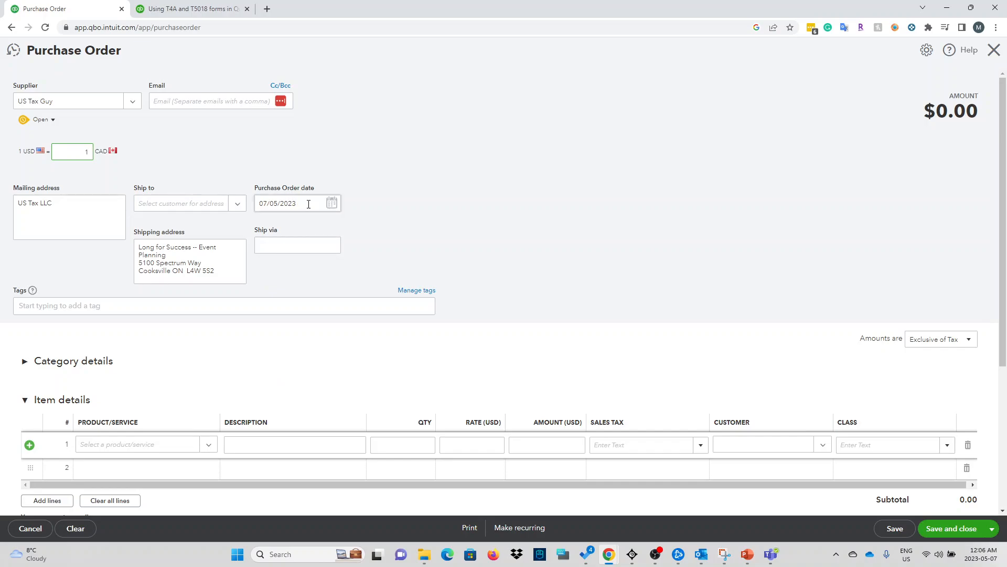
# Step: Put Employee events:Employee Training, described 'Employee training off site', on line 1
pyautogui.scroll(-4, 229, 397)
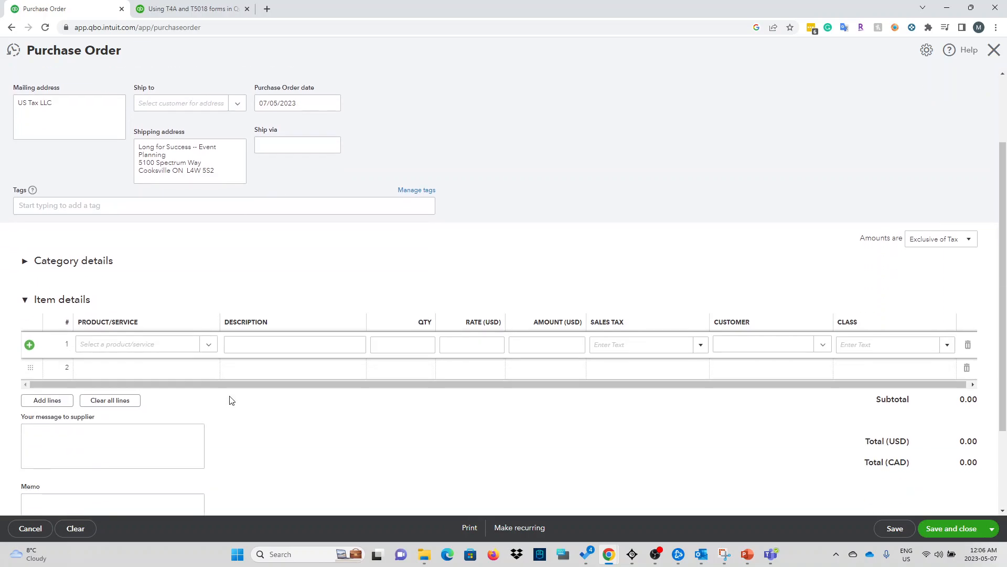
pyautogui.click(208, 236)
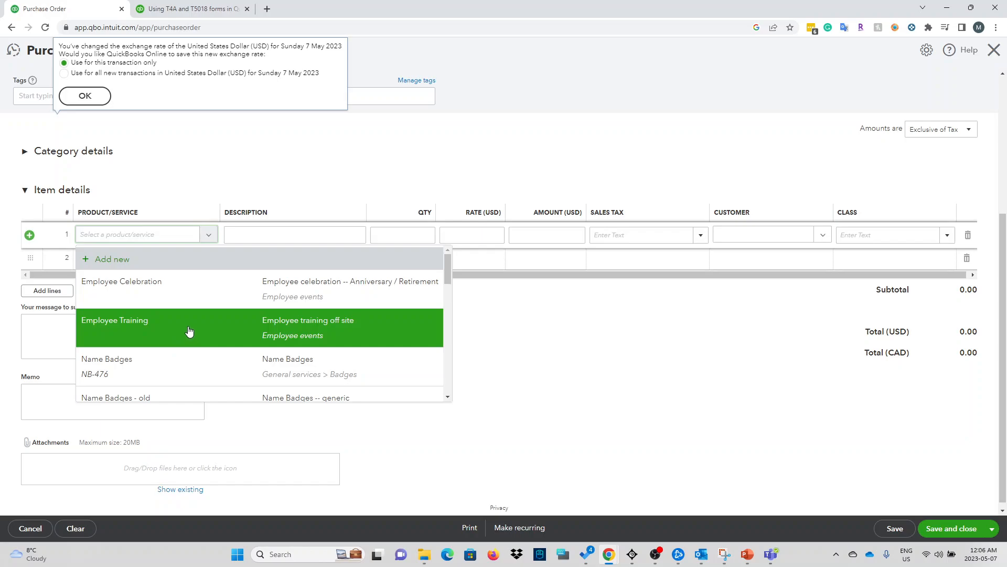
pyautogui.scroll(-1, 196, 362)
pyautogui.scroll(-3, 197, 363)
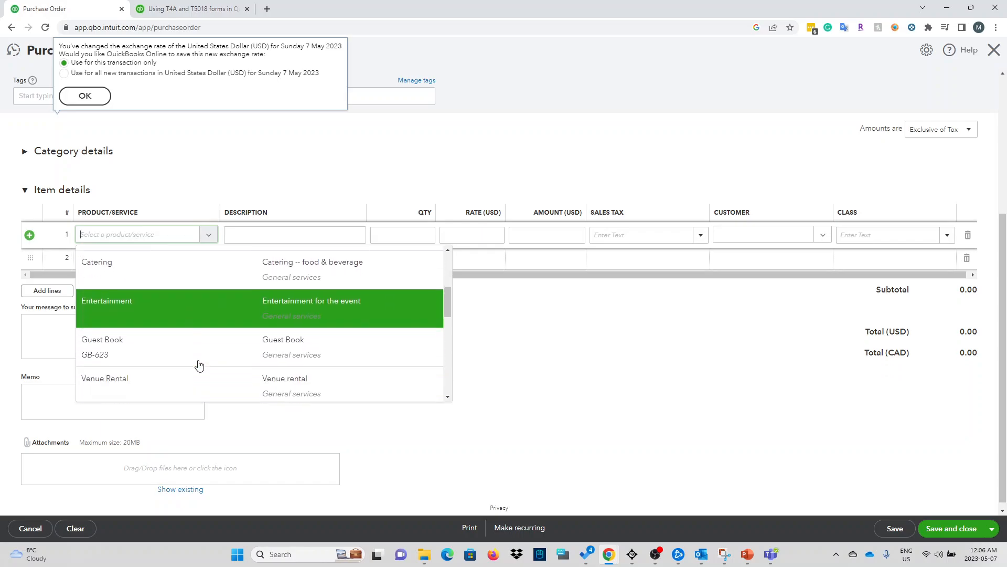
pyautogui.scroll(-2, 202, 362)
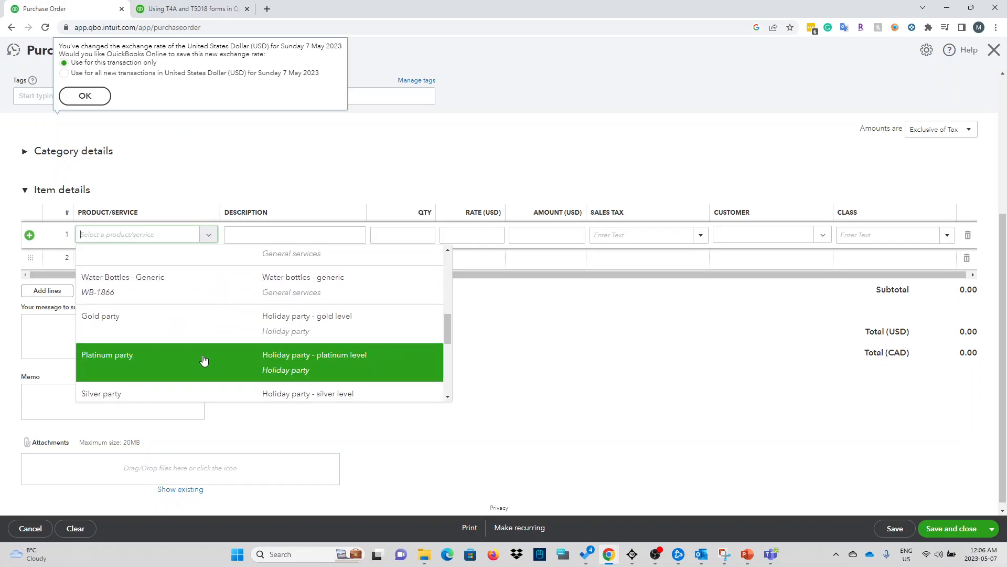
pyautogui.scroll(-4, 204, 362)
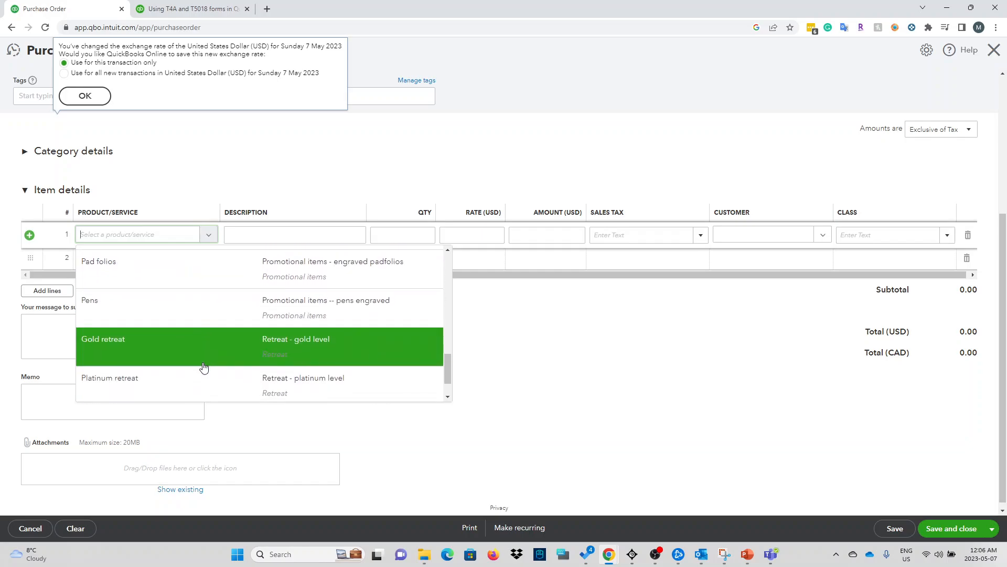
pyautogui.scroll(-1, 204, 366)
pyautogui.scroll(10, 205, 371)
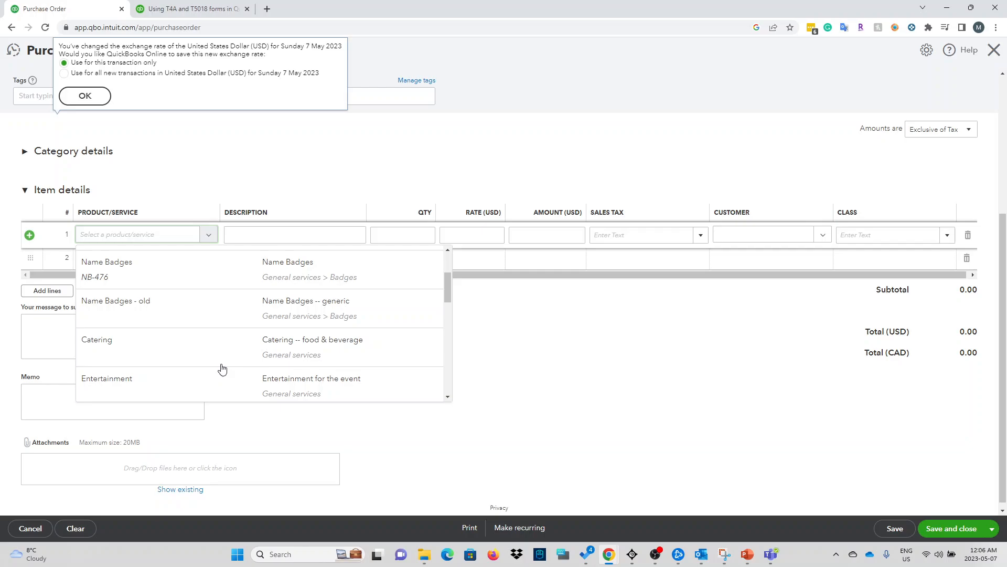
pyautogui.scroll(2, 215, 336)
pyautogui.click(212, 338)
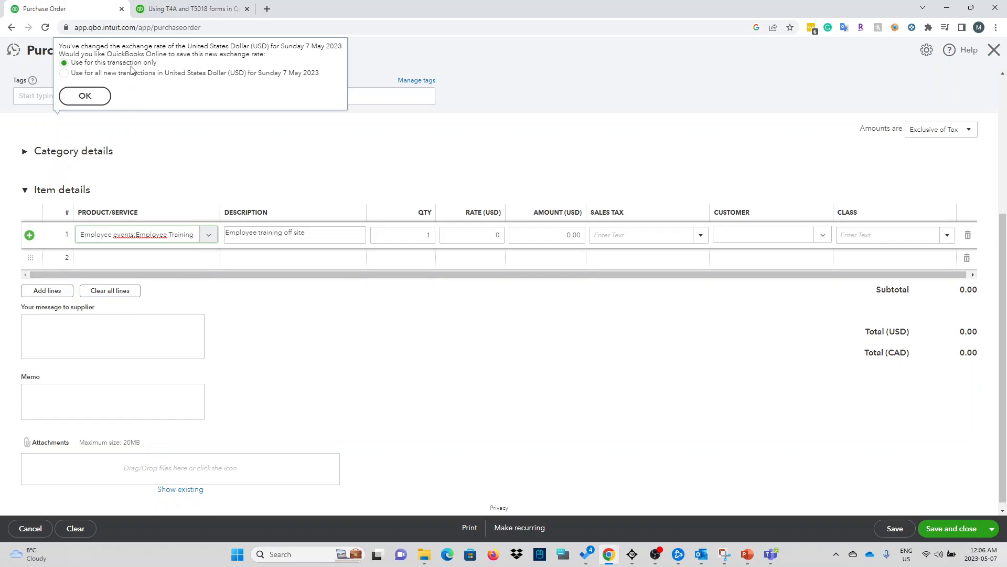
pyautogui.scroll(3, 119, 189)
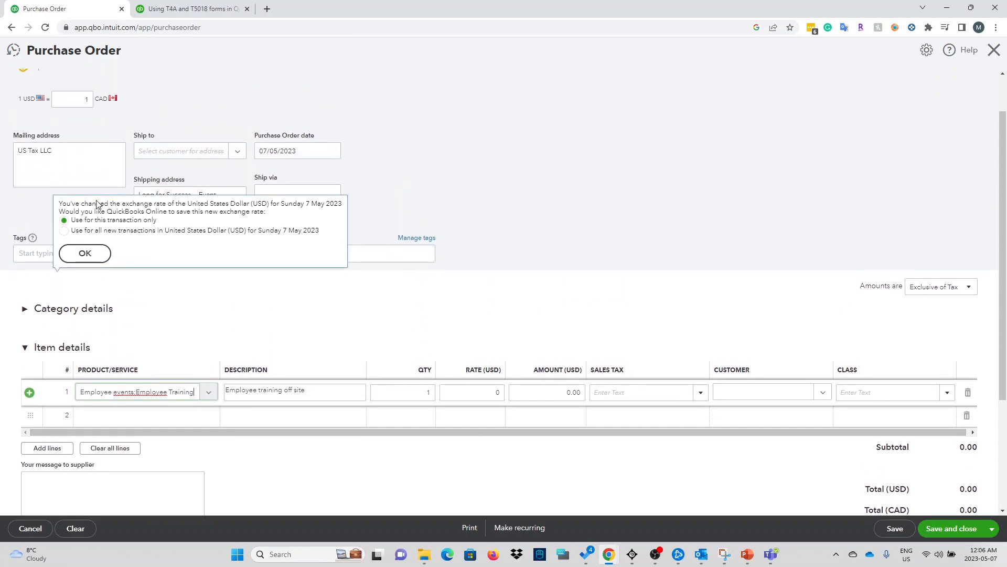
pyautogui.click(85, 252)
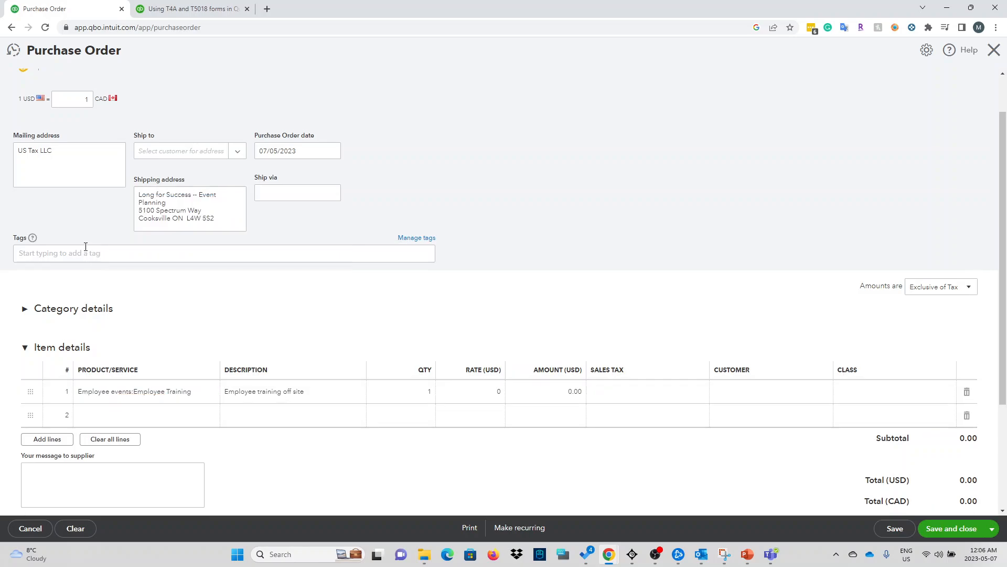
pyautogui.scroll(-3, 181, 337)
pyautogui.scroll(4, 160, 407)
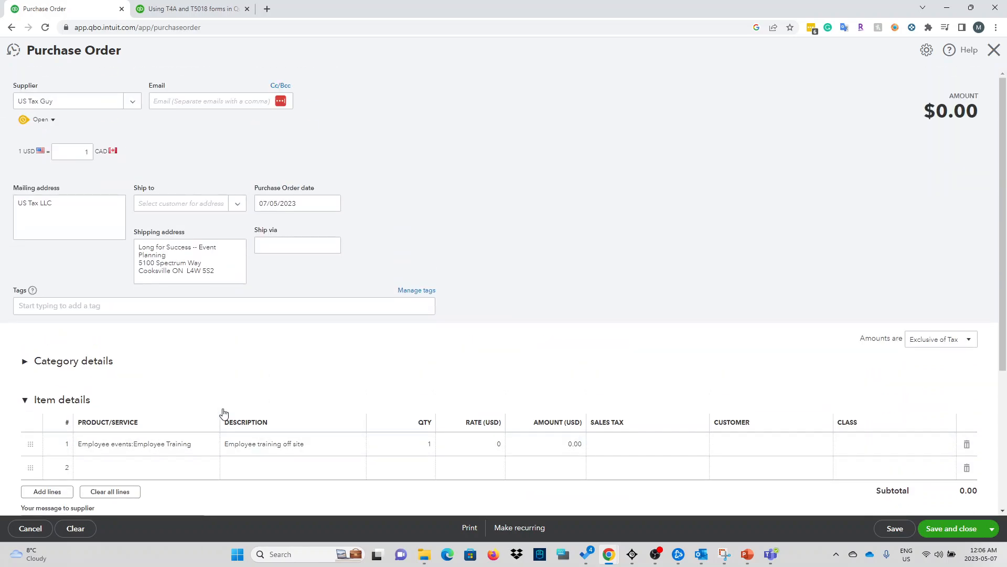
pyautogui.scroll(-3, 222, 411)
pyautogui.scroll(3, 315, 236)
pyautogui.scroll(-4, 472, 304)
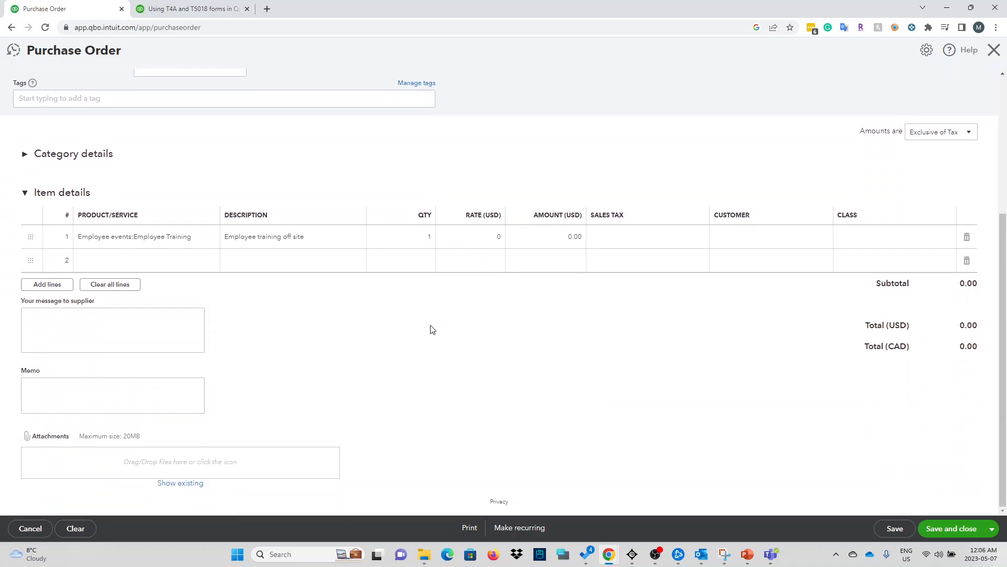
# Step: Set the Employee Training line's quantity to 10
pyautogui.click(428, 243)
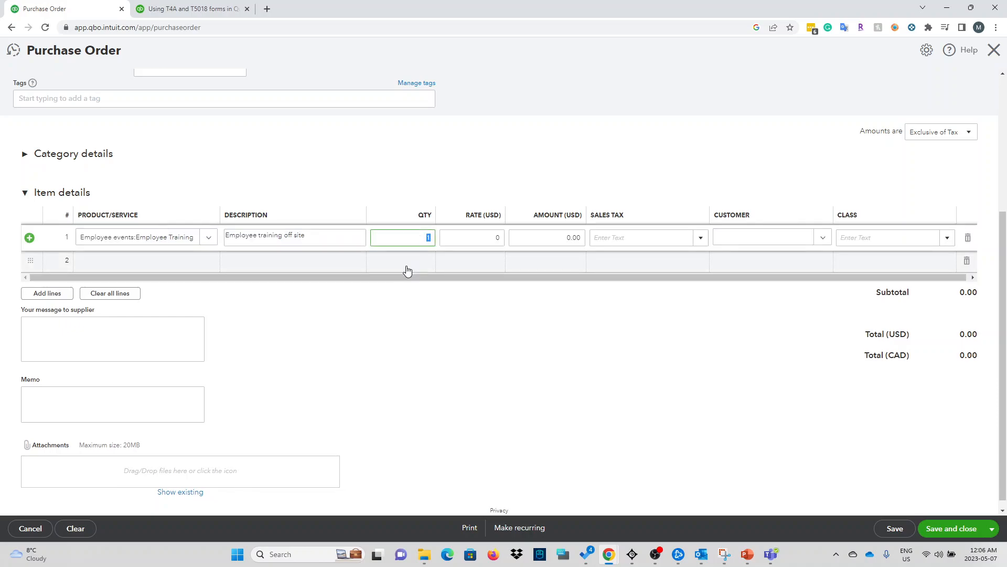
pyautogui.write('0')
pyautogui.click(465, 237)
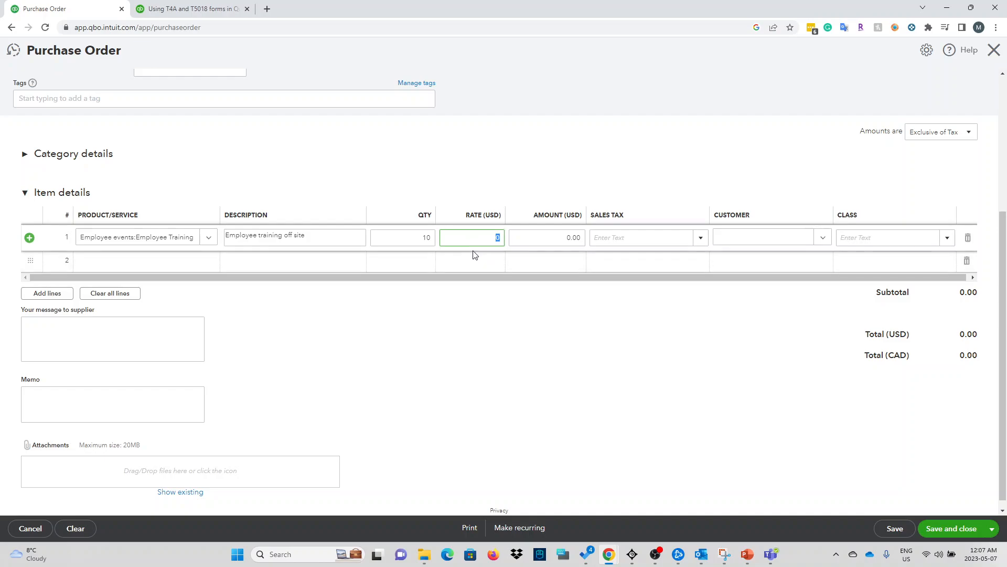
# Step: Give line 1 rate 1,000 (amount 10,000.00) and Out of Scope sales tax, with no customer
pyautogui.write('100')
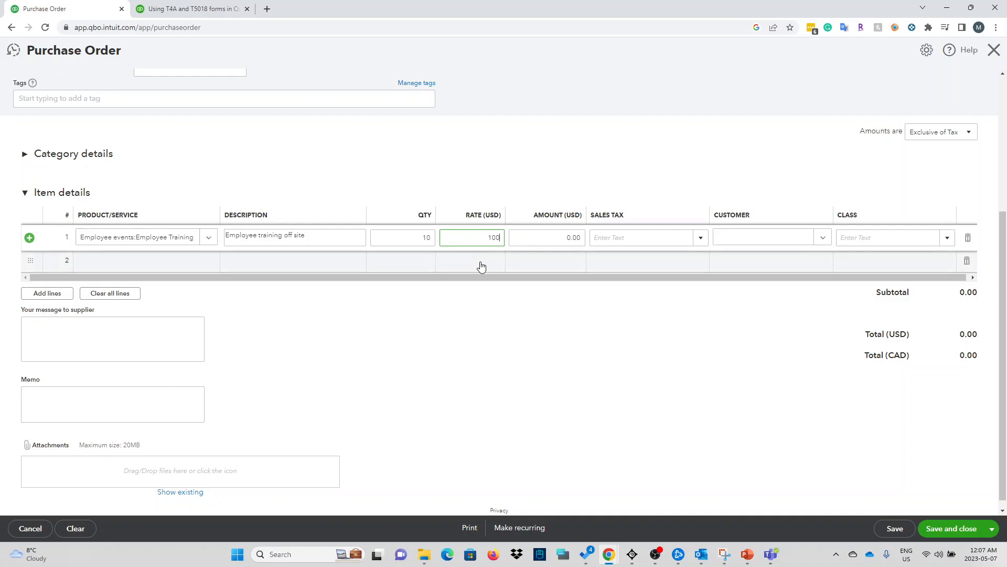
pyautogui.write('0')
pyautogui.click(495, 311)
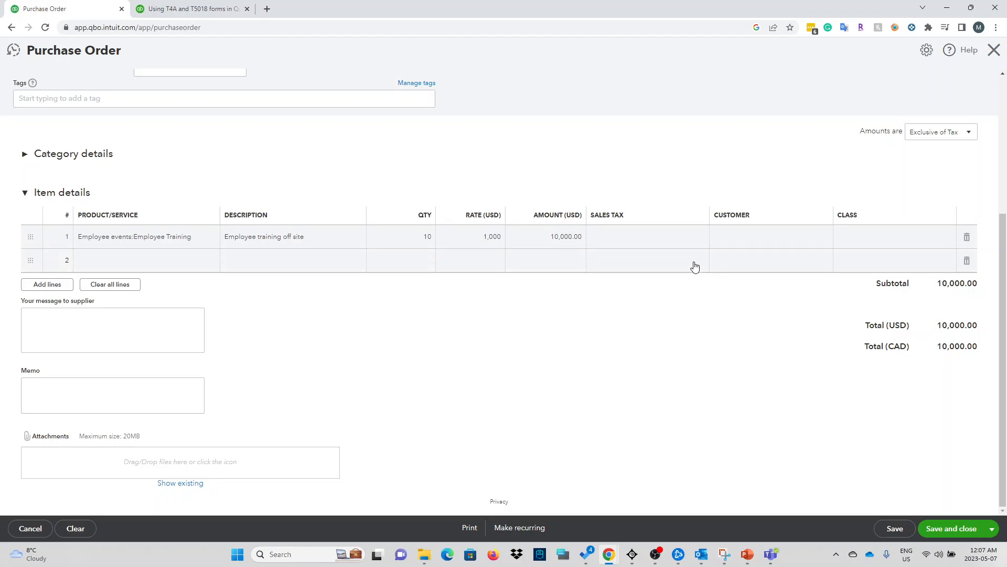
pyautogui.click(701, 242)
pyautogui.click(701, 240)
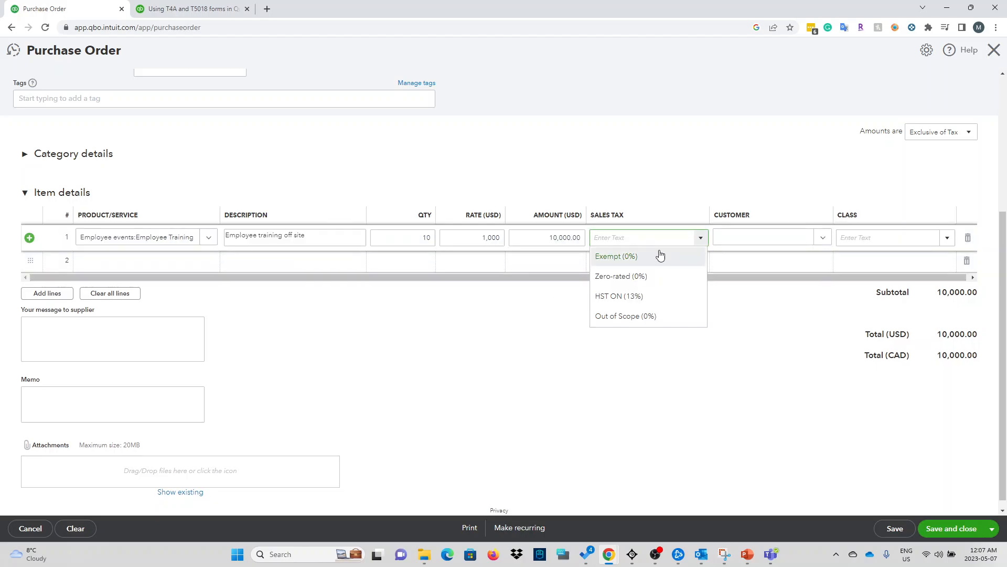
pyautogui.click(632, 317)
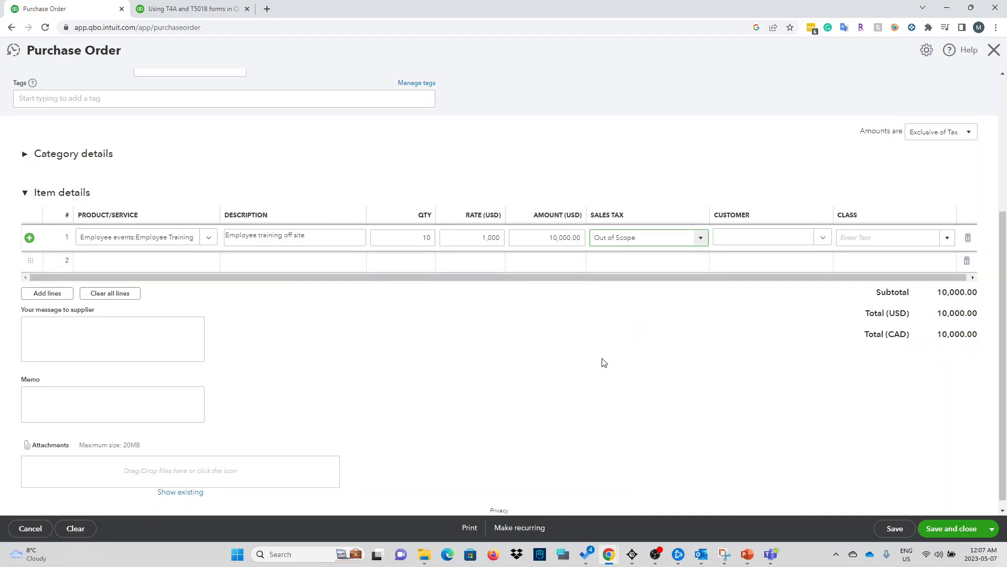
pyautogui.scroll(4, 454, 452)
pyautogui.scroll(-4, 456, 452)
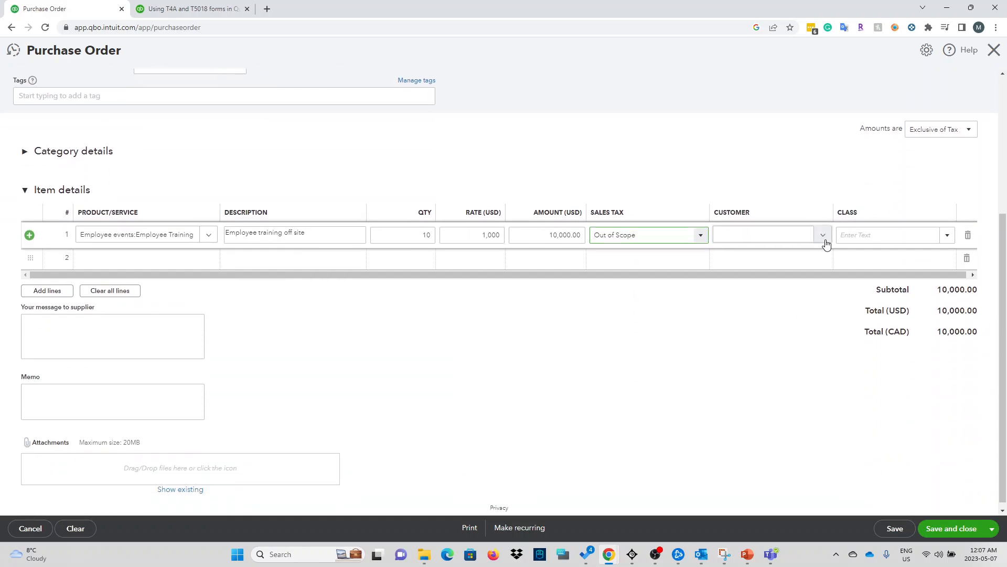
pyautogui.click(825, 241)
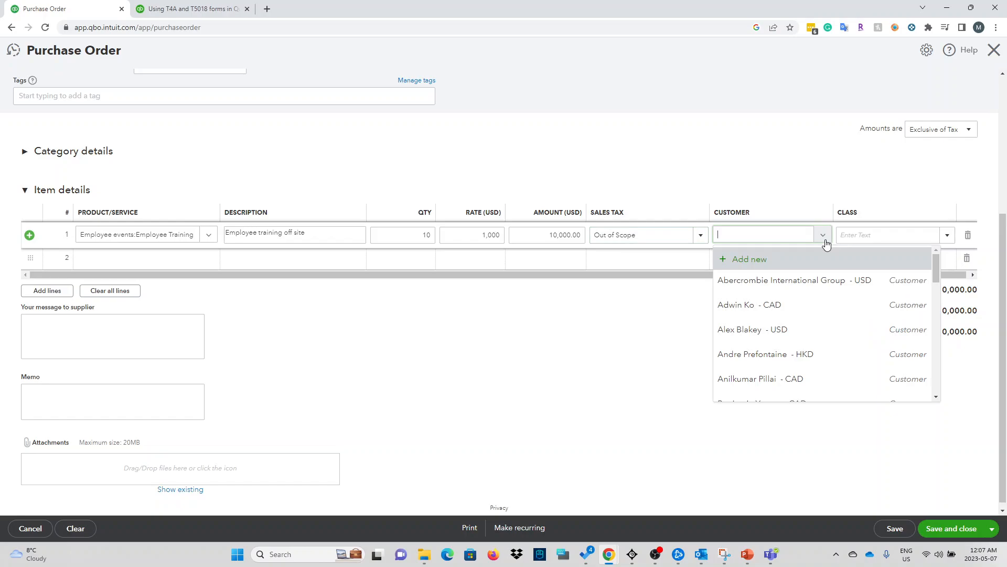
pyautogui.click(824, 236)
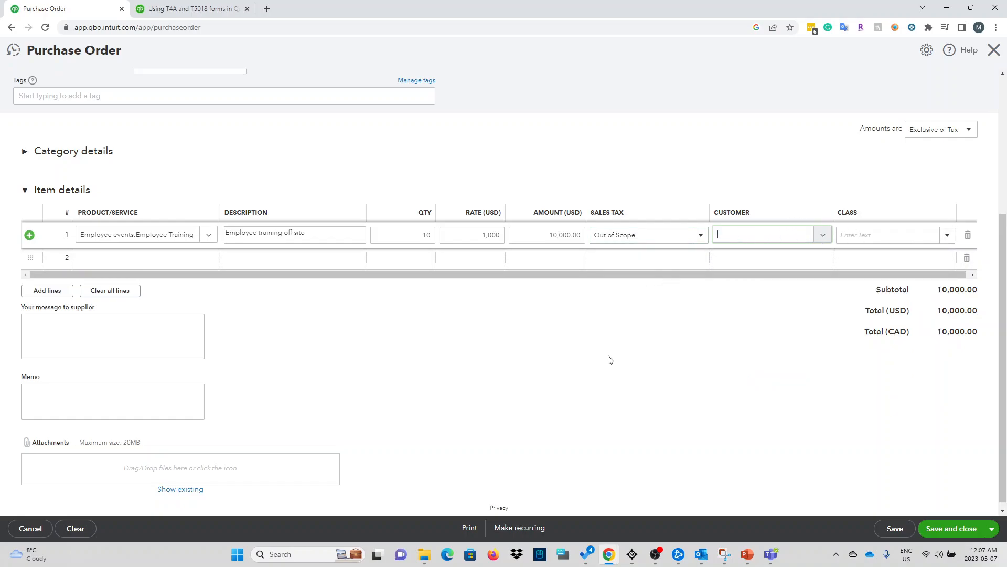
pyautogui.scroll(-1, 486, 456)
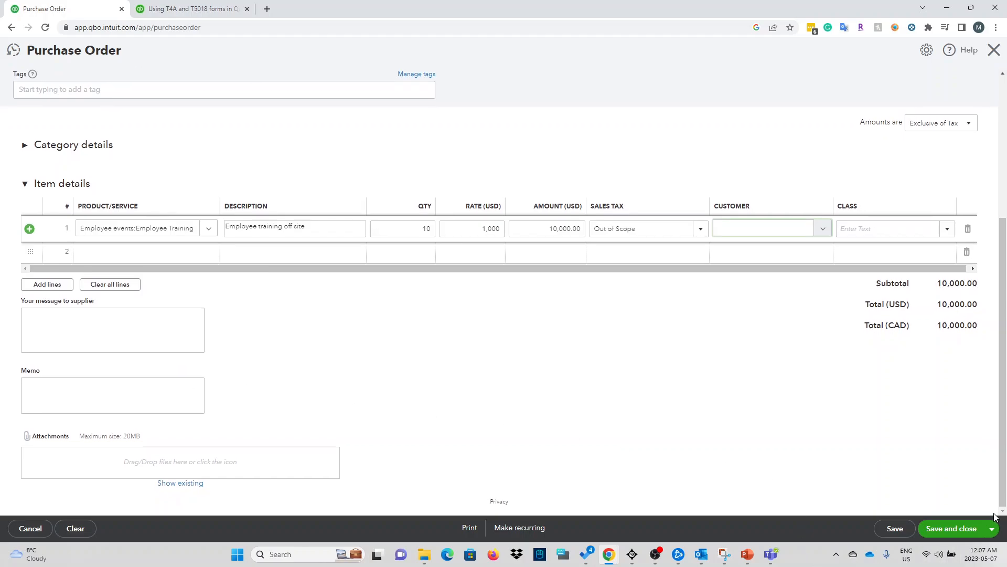
# Step: Save and close the $10,000.00 purchase order, then reopen Purchase Order 1006 from recent transactions
pyautogui.click(933, 529)
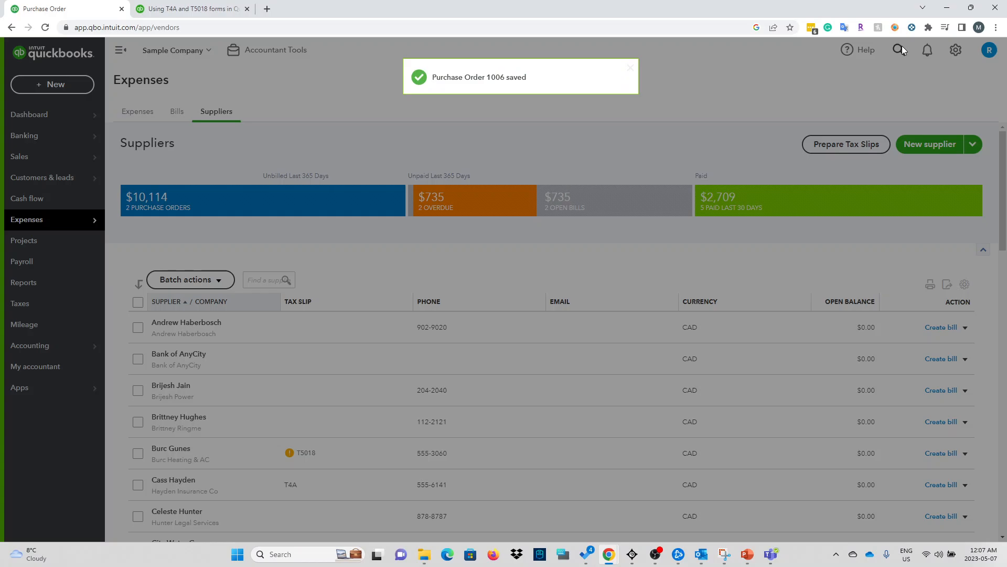
pyautogui.click(899, 49)
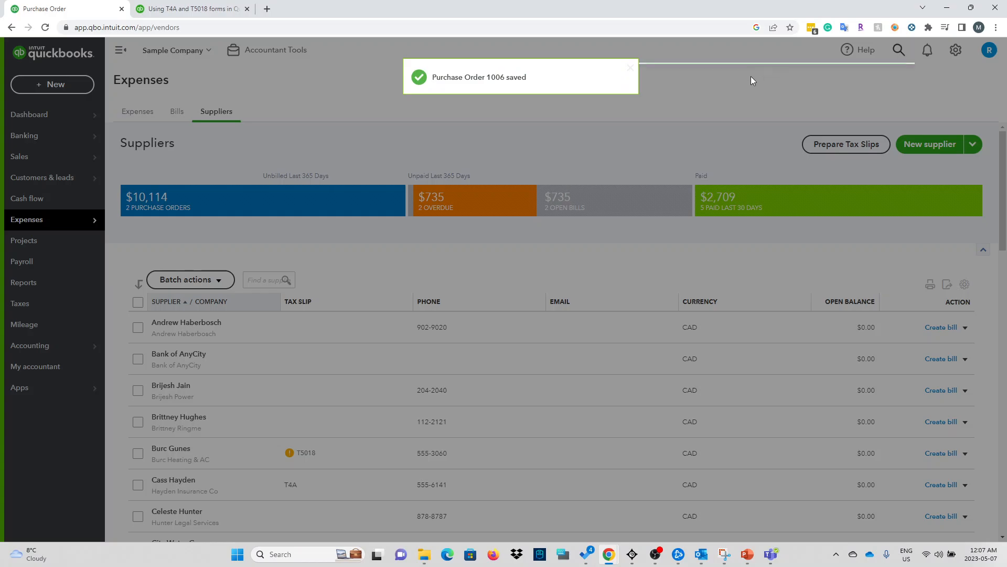
pyautogui.click(619, 180)
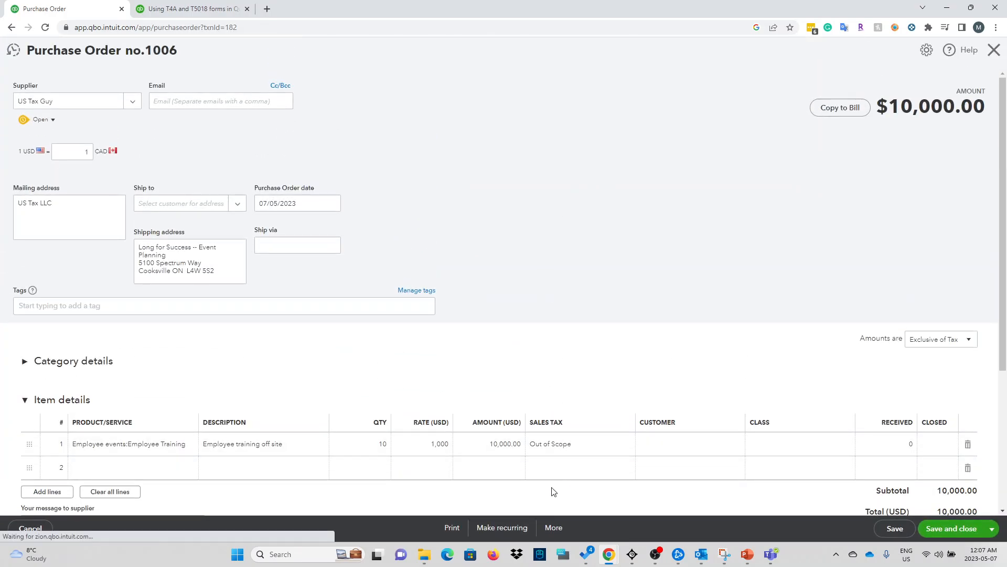
# Step: Review PO 1006's More actions and Category details, then close it back to Suppliers
pyautogui.click(556, 528)
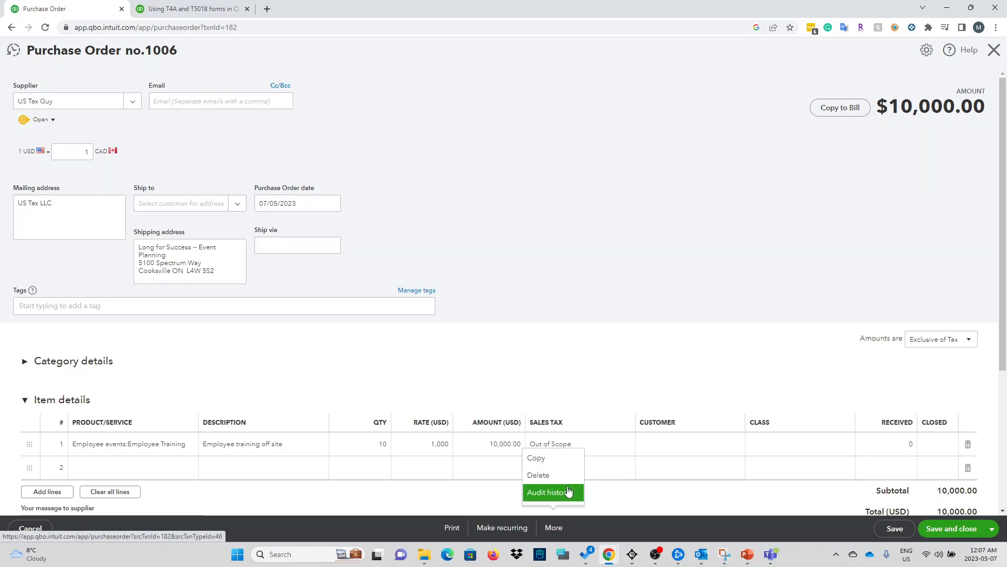
pyautogui.click(654, 360)
pyautogui.click(654, 361)
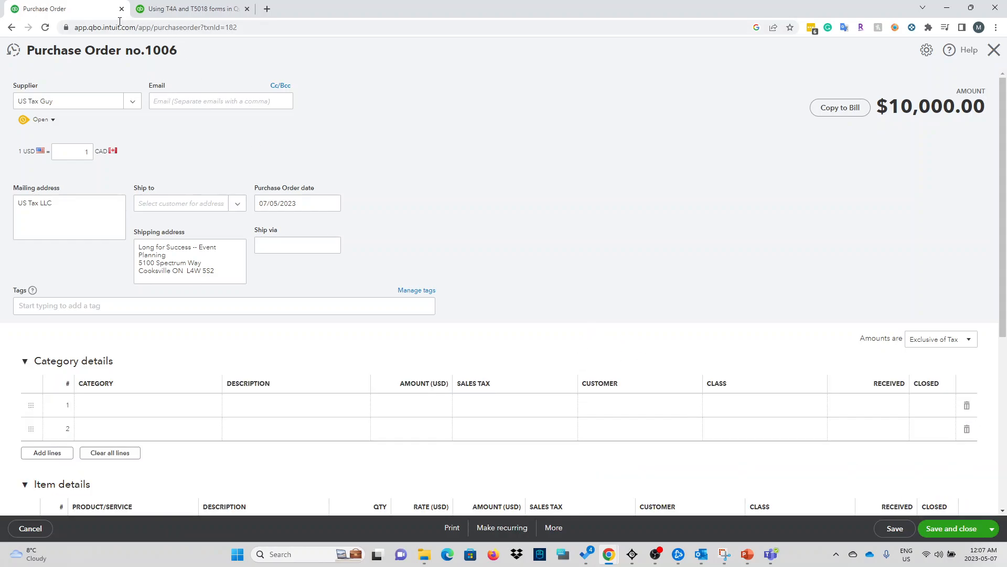
pyautogui.click(996, 51)
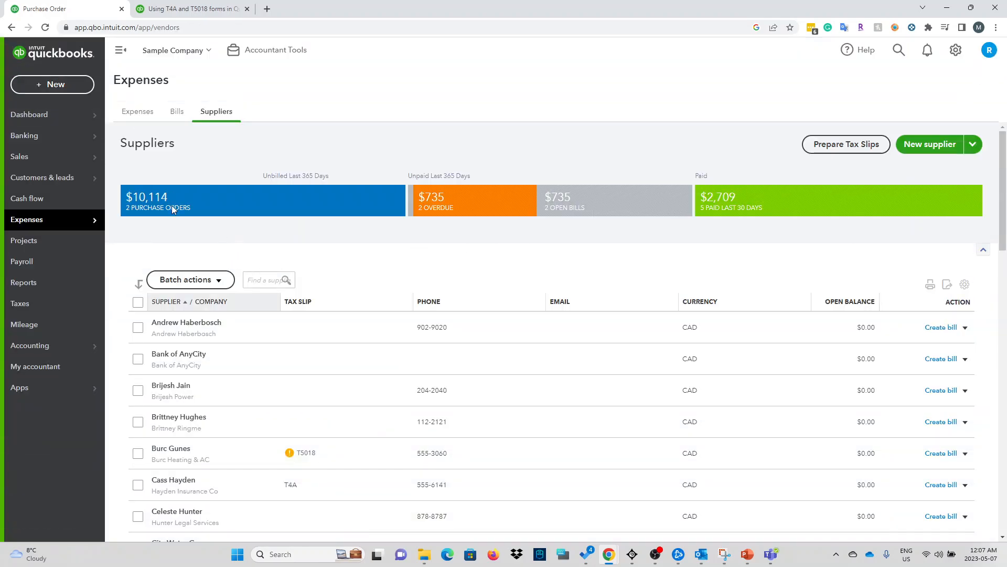
# Step: Create a new bill for supplier US Tax Guy, bringing up PO #1006 for $10,000.00
pyautogui.click(47, 86)
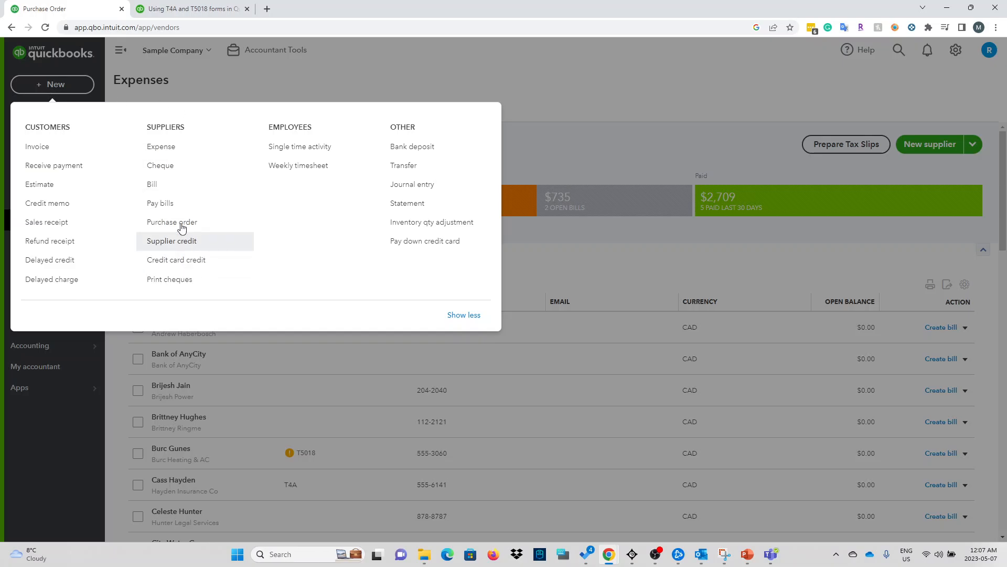
pyautogui.click(178, 184)
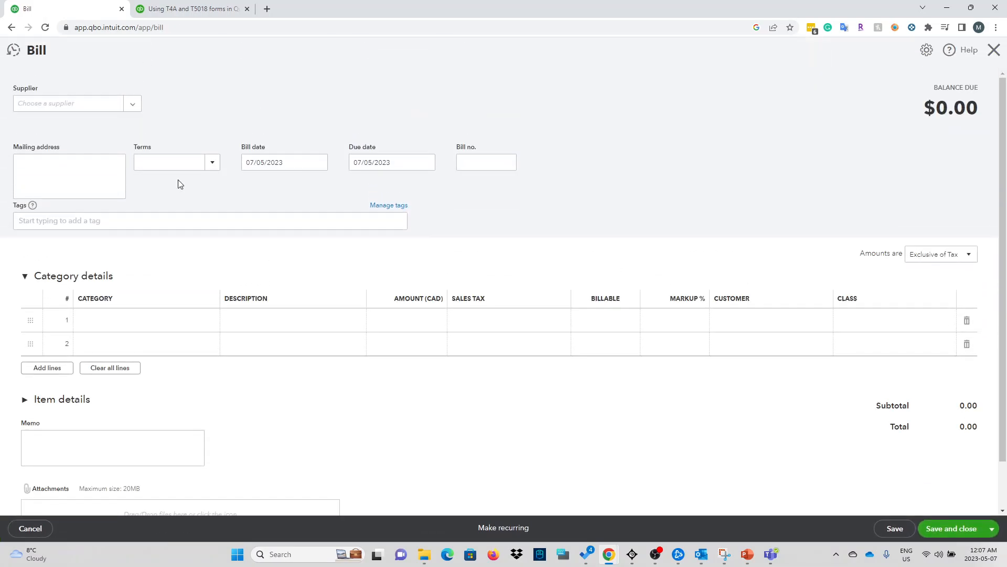
pyautogui.click(107, 108)
pyautogui.scroll(-7, 135, 168)
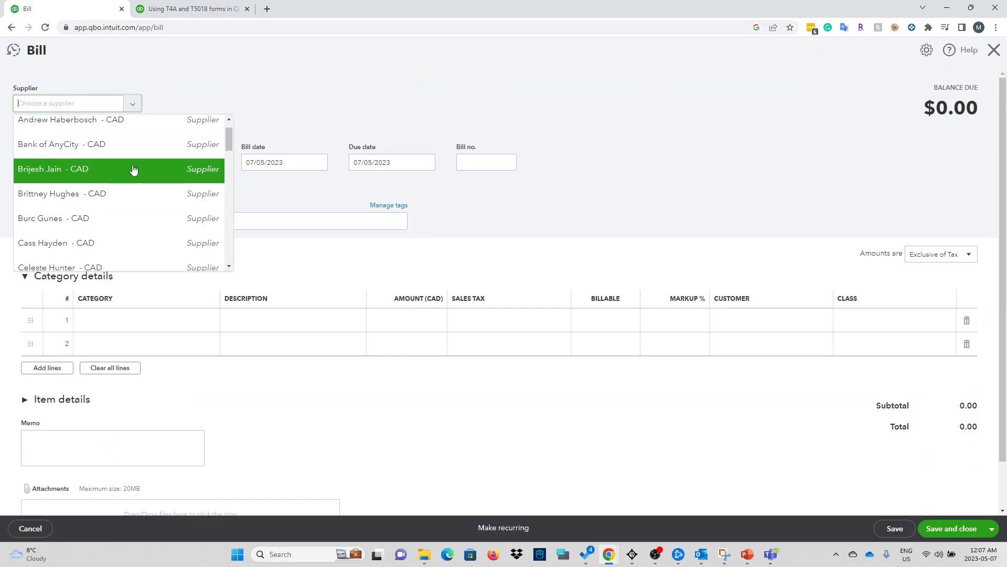
pyautogui.scroll(-5, 121, 225)
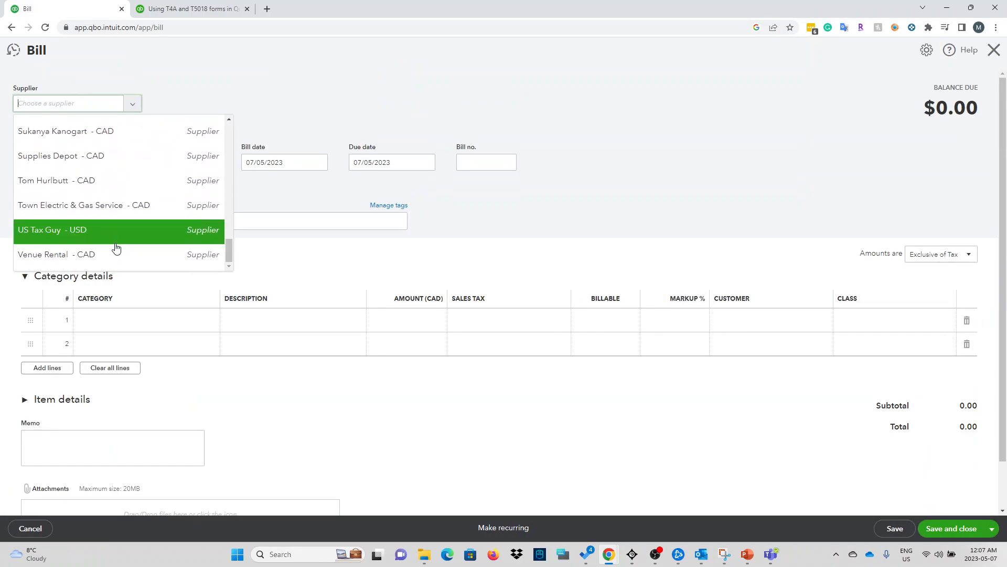
pyautogui.click(117, 234)
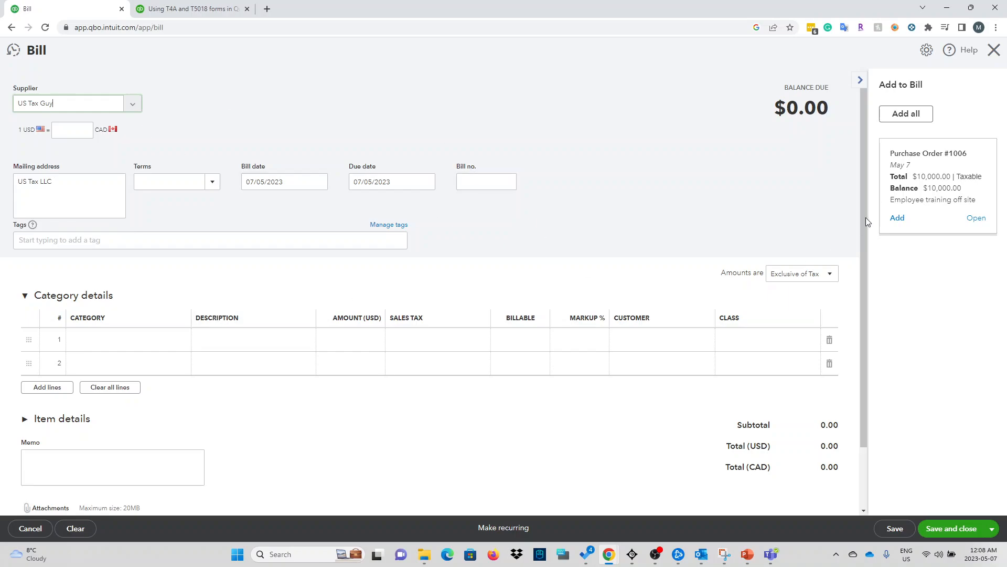
# Step: Add Purchase Order #1006's $10,000 Employee Training line to the bill
pyautogui.click(898, 218)
pyautogui.scroll(-3, 259, 288)
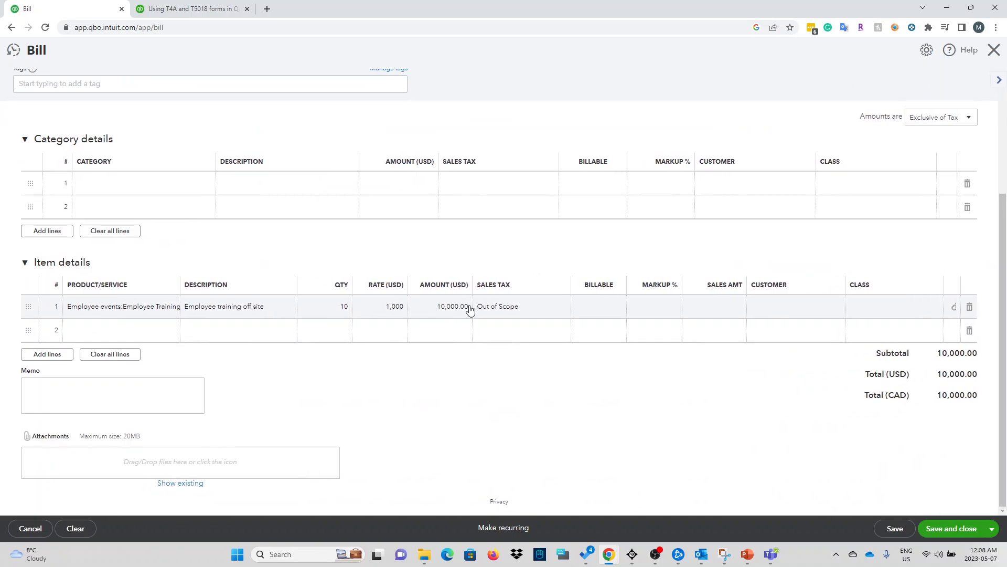
pyautogui.scroll(3, 160, 344)
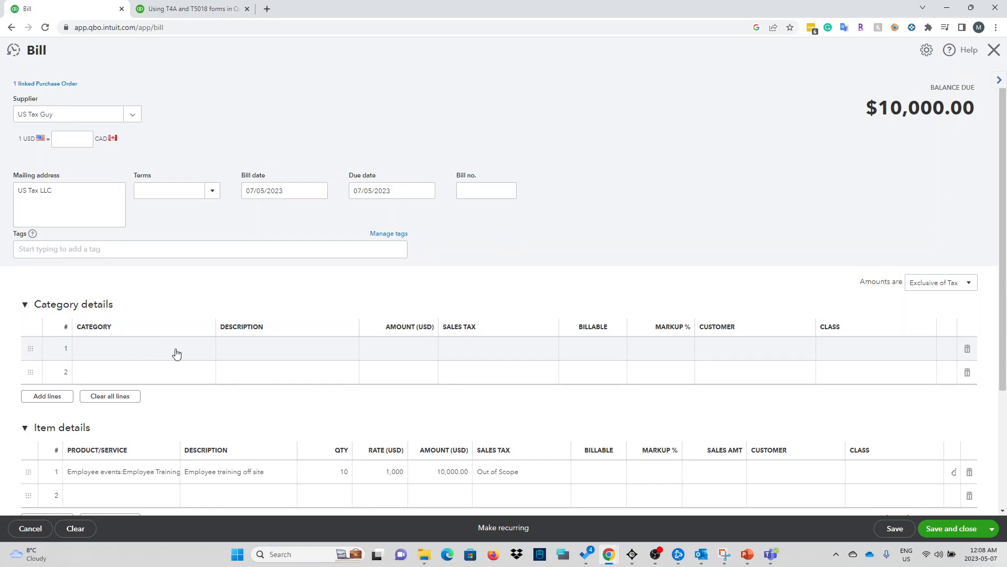
pyautogui.scroll(-2, 175, 353)
# Step: Add a Continuing Education category line with an amount of 5,000.00
pyautogui.click(150, 244)
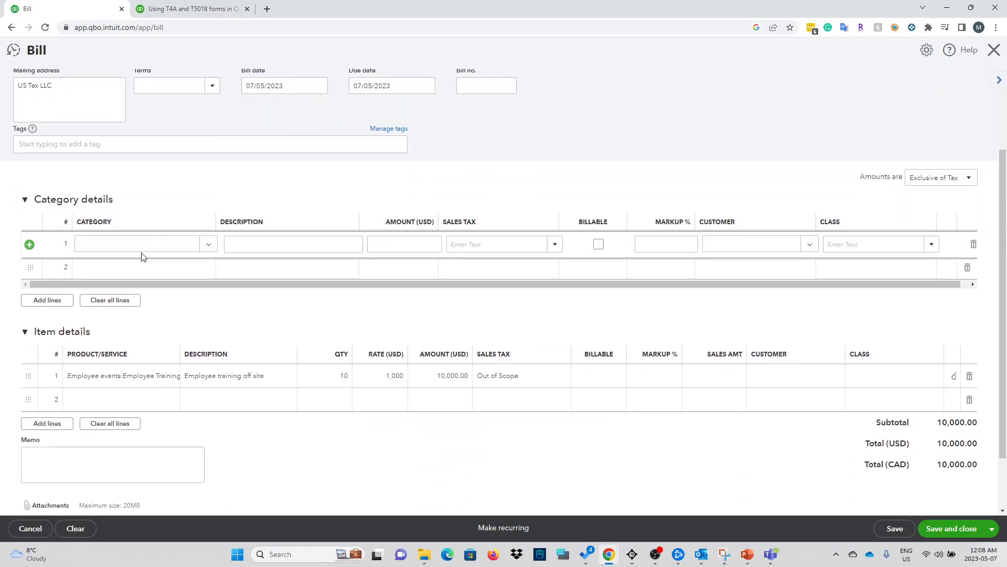
pyautogui.click(218, 251)
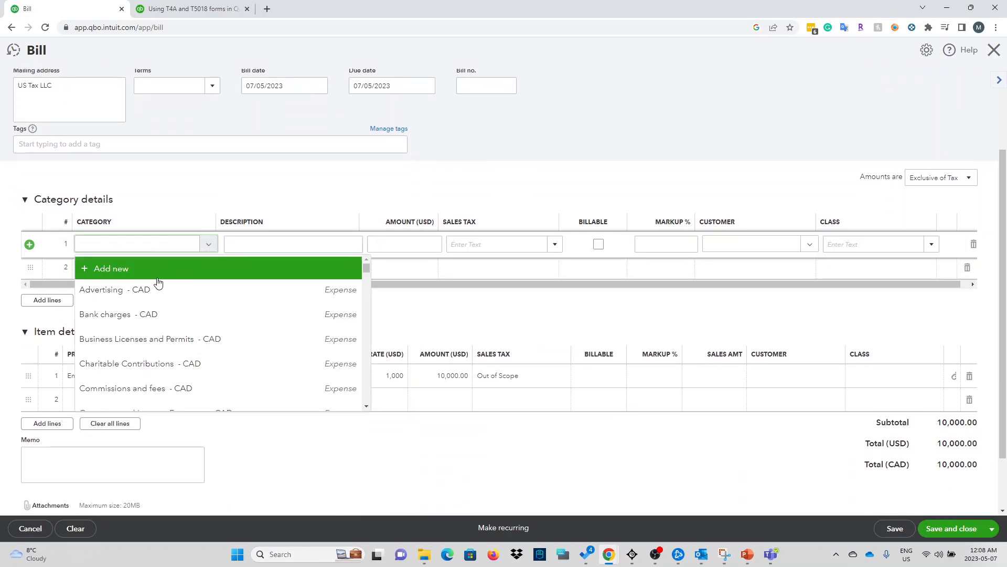
pyautogui.scroll(-1, 210, 362)
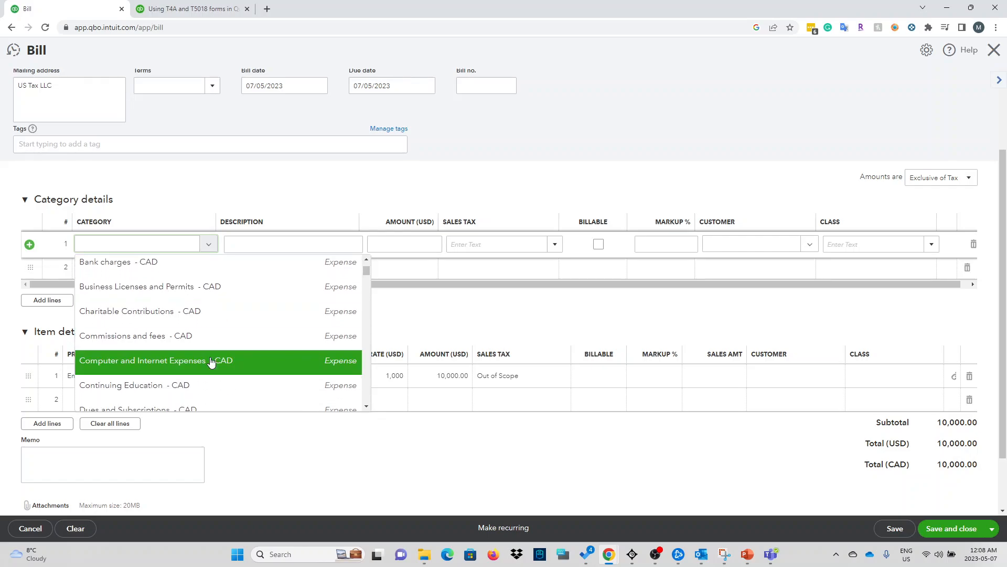
pyautogui.scroll(-2, 250, 360)
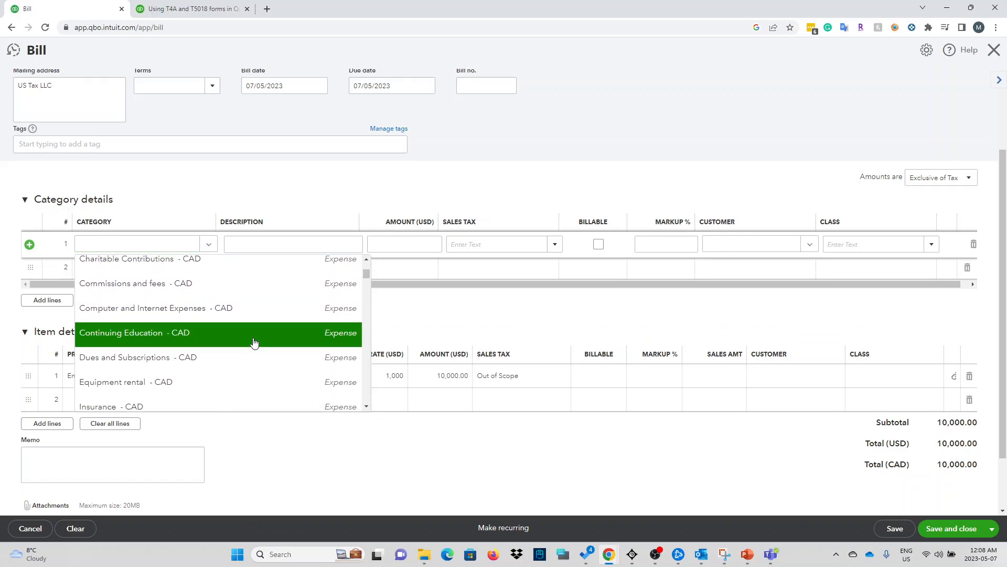
pyautogui.click(253, 335)
pyautogui.click(296, 244)
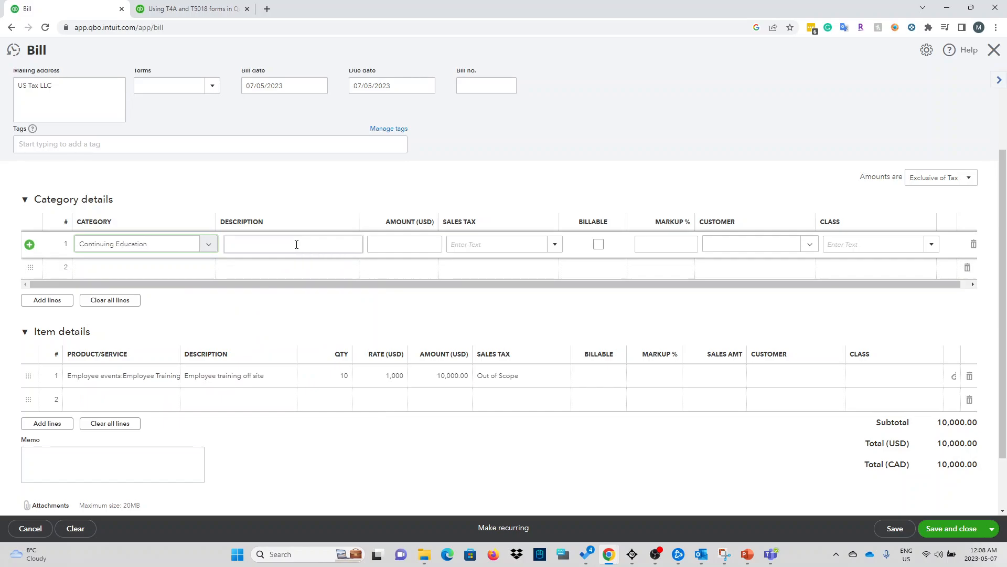
pyautogui.click(297, 244)
pyautogui.click(411, 244)
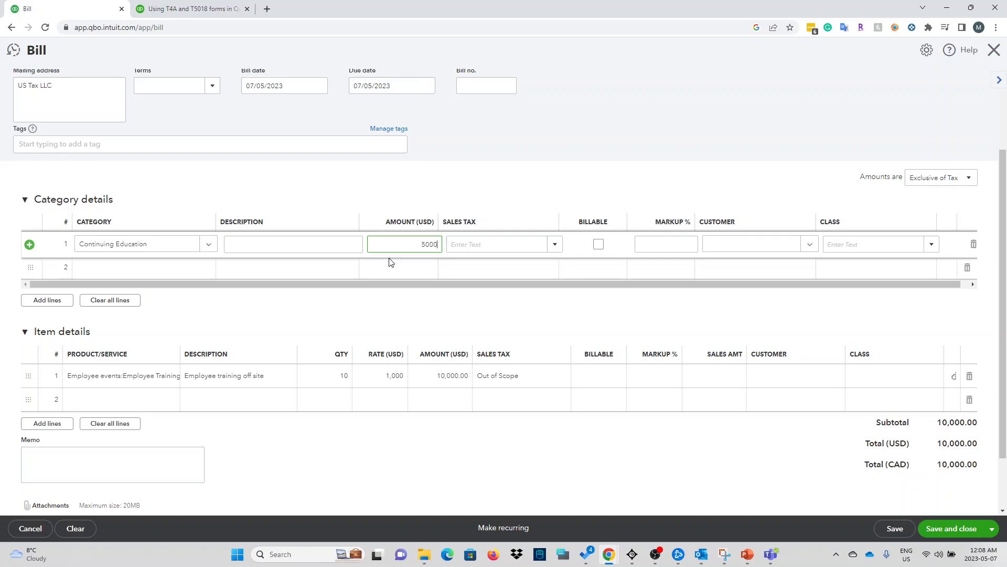
pyautogui.click(439, 191)
# Step: Set the Continuing Education line's sales tax to Out of Scope
pyautogui.click(506, 244)
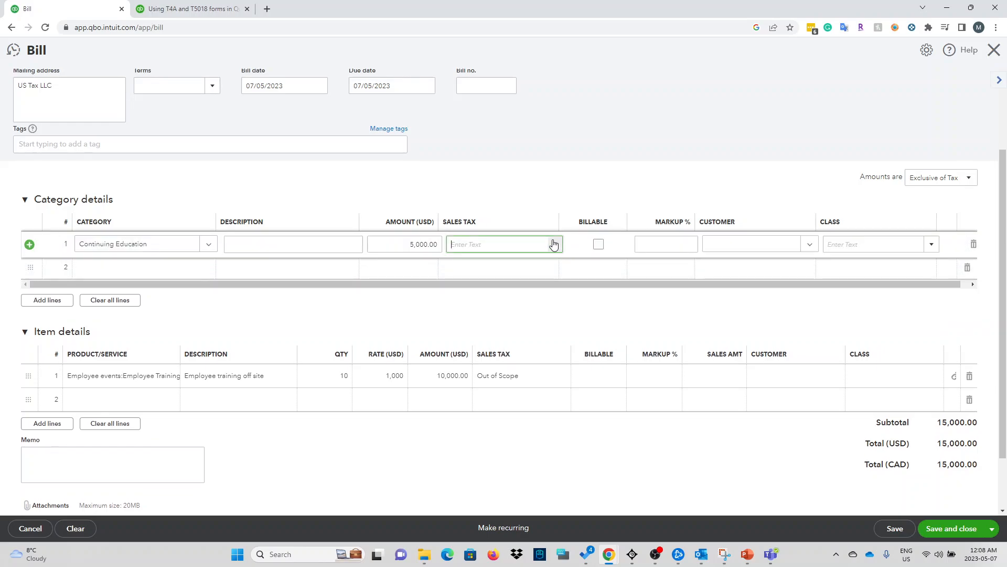
pyautogui.click(496, 327)
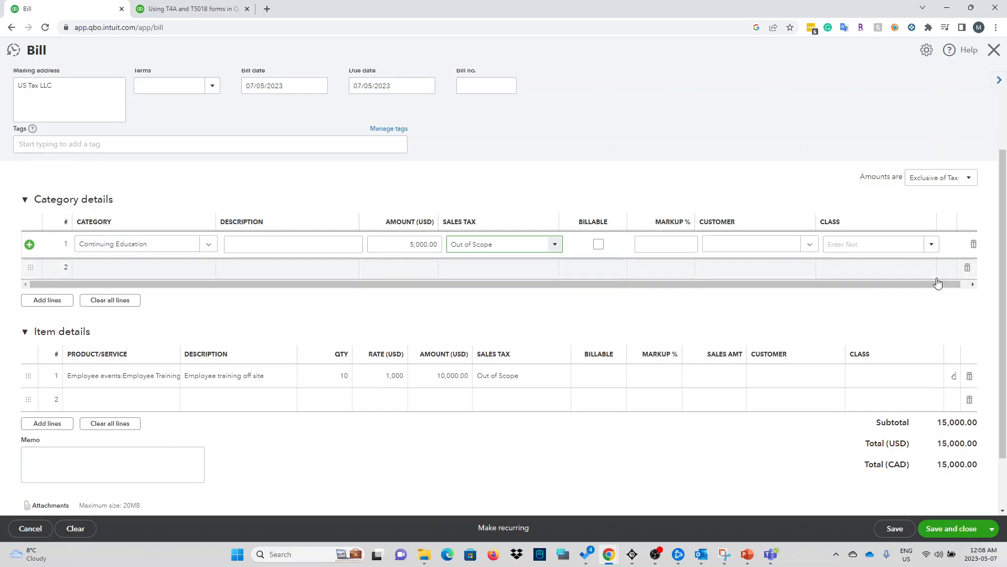
pyautogui.scroll(-2, 506, 424)
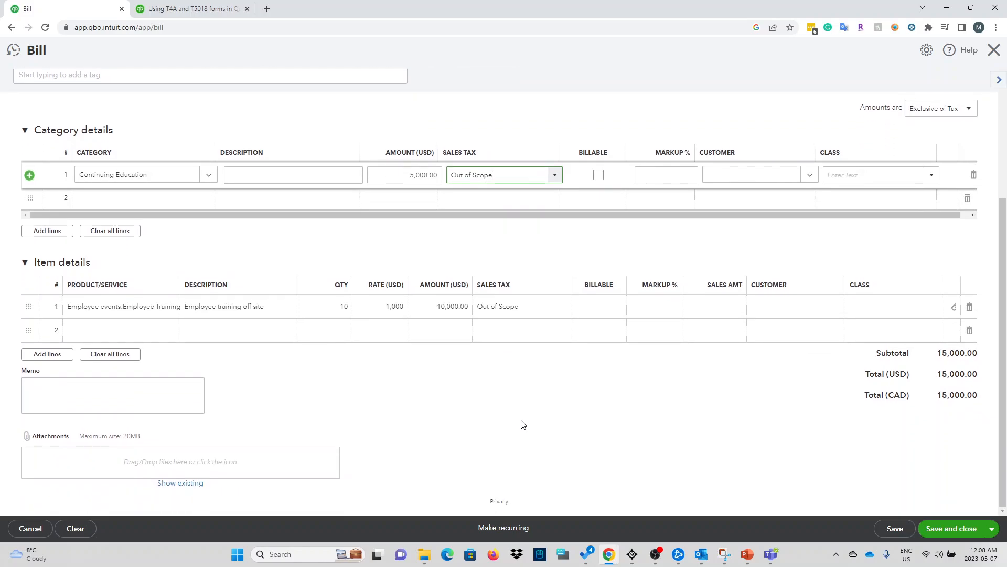
pyautogui.scroll(2, 523, 424)
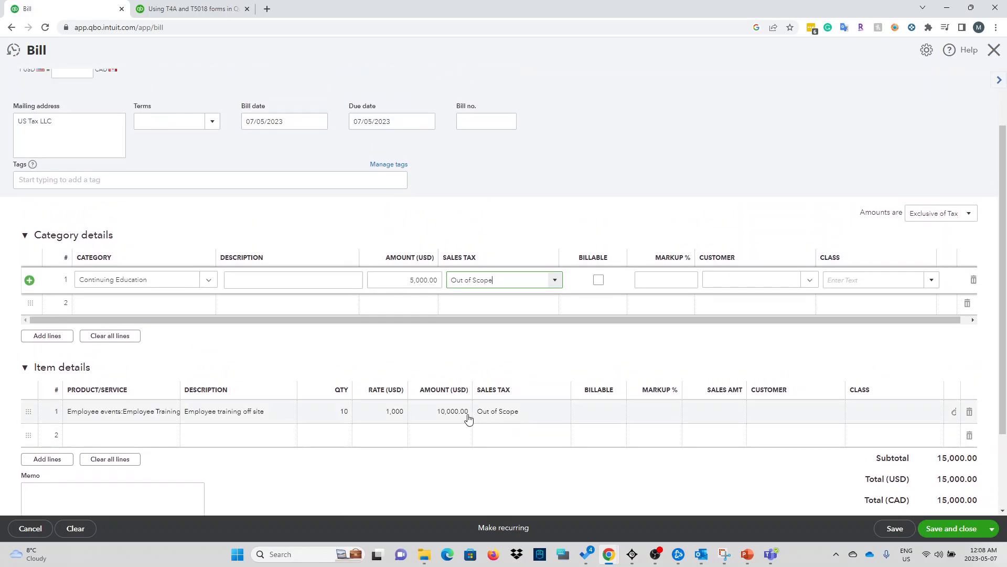
# Step: Change the Employee Training item's quantity from 10 to 5
pyautogui.click(447, 416)
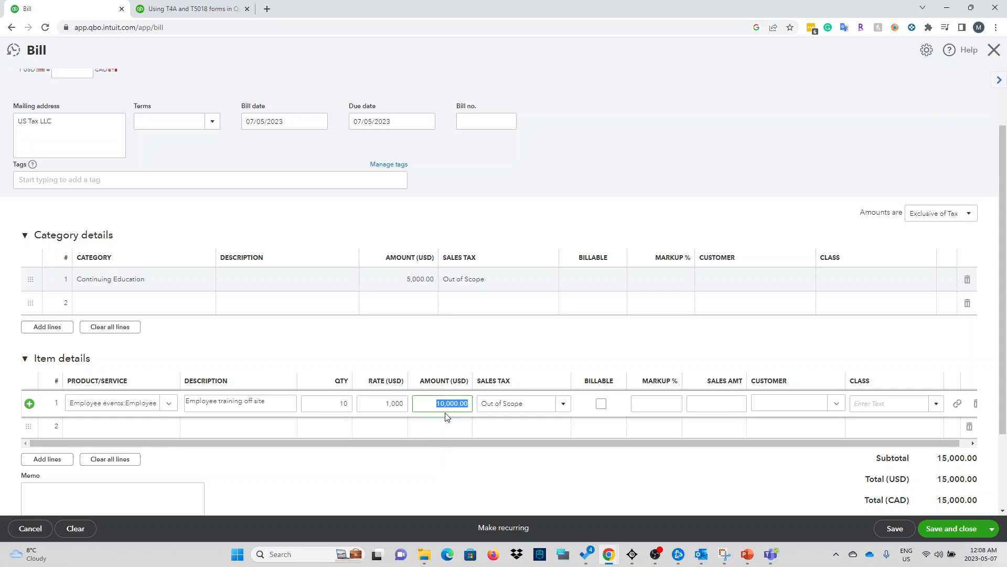
pyautogui.click(317, 404)
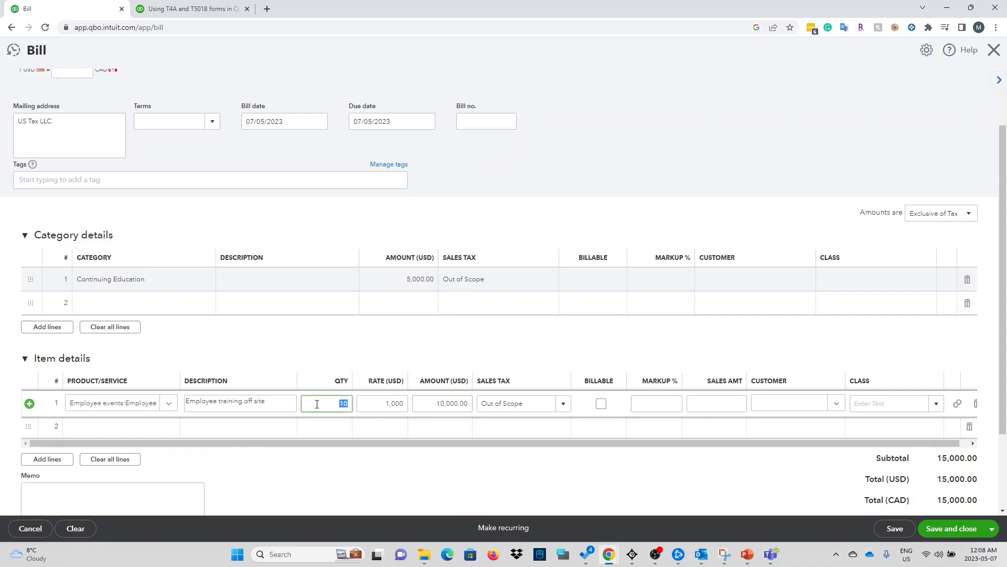
pyautogui.click(385, 359)
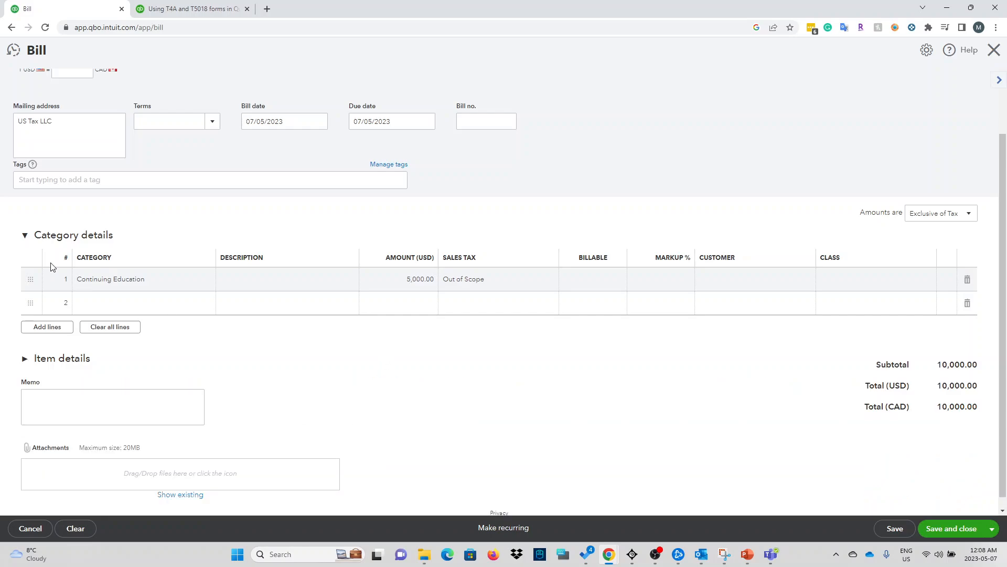
# Step: Leave the training item line unchanged and try saving, which is blocked by the exchange-rate error
pyautogui.click(30, 361)
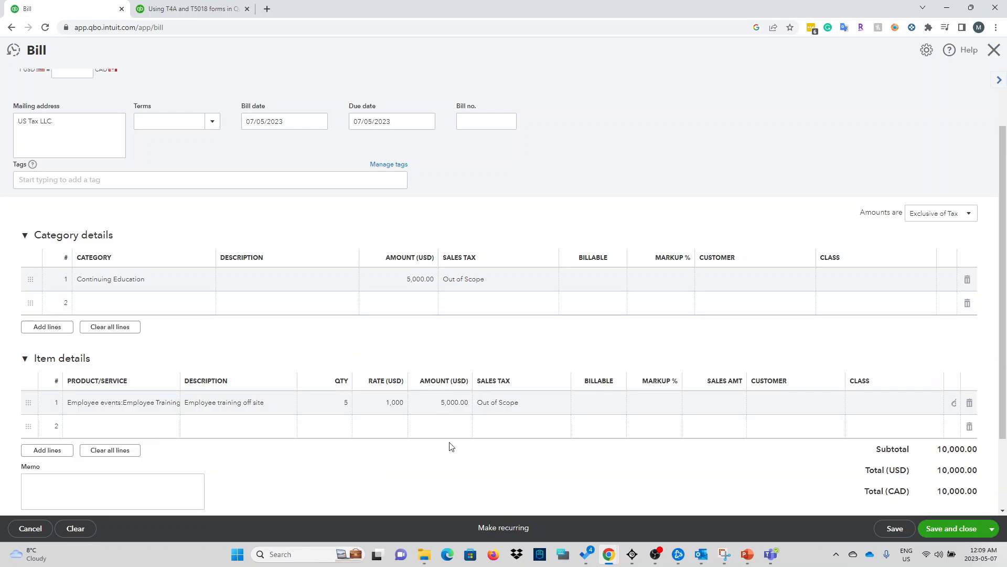
pyautogui.scroll(-1, 444, 467)
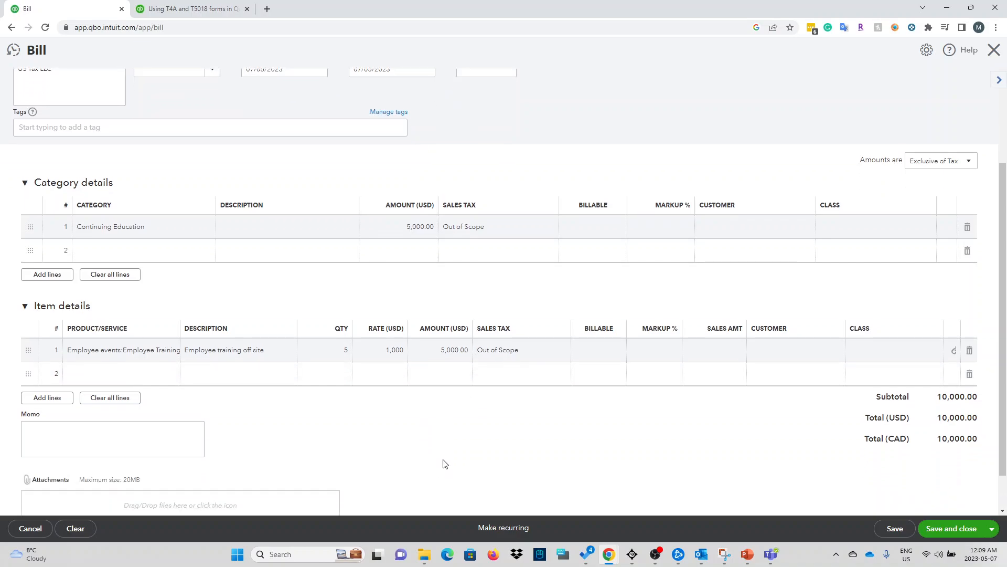
pyautogui.scroll(2, 444, 464)
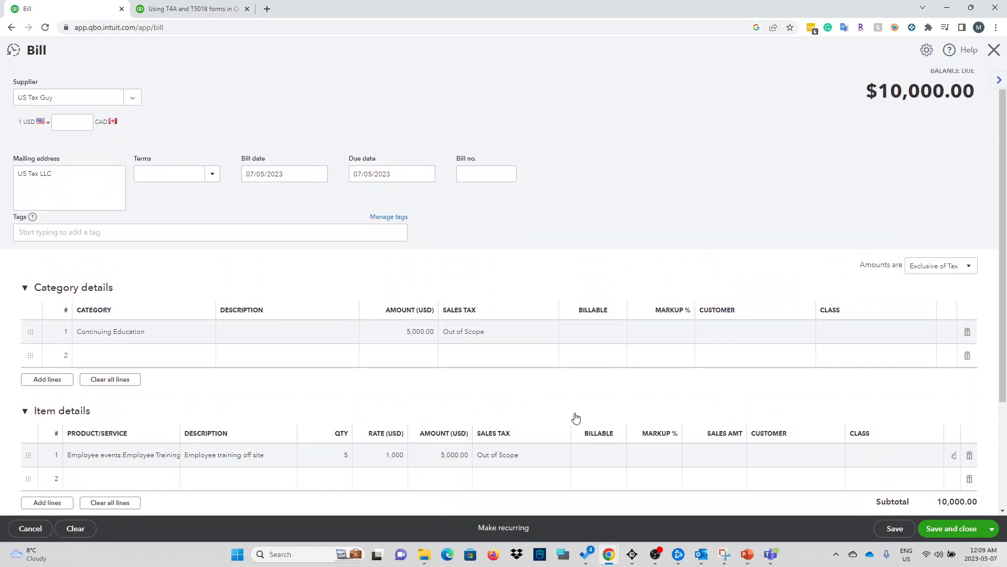
pyautogui.scroll(1, 575, 418)
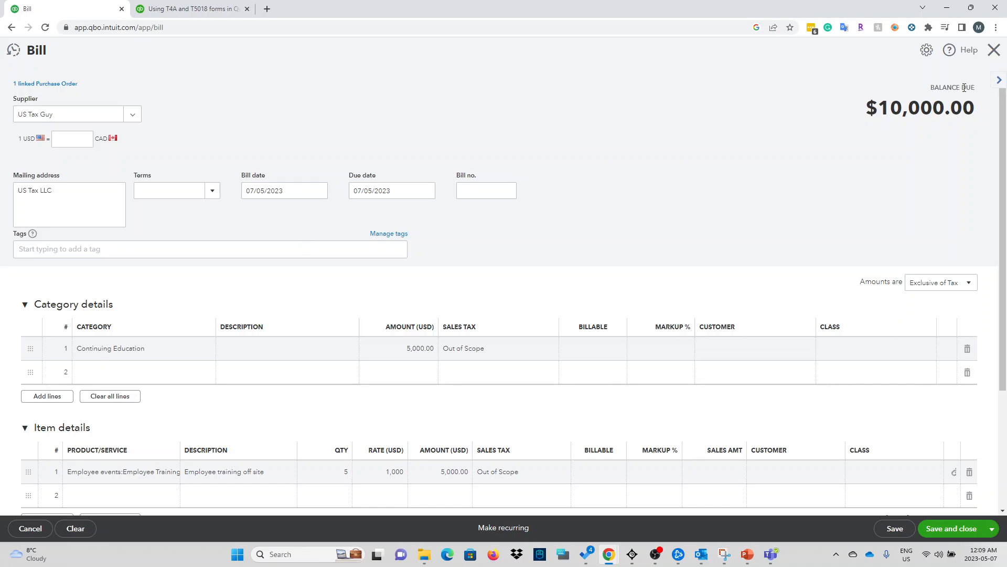
pyautogui.scroll(-3, 279, 293)
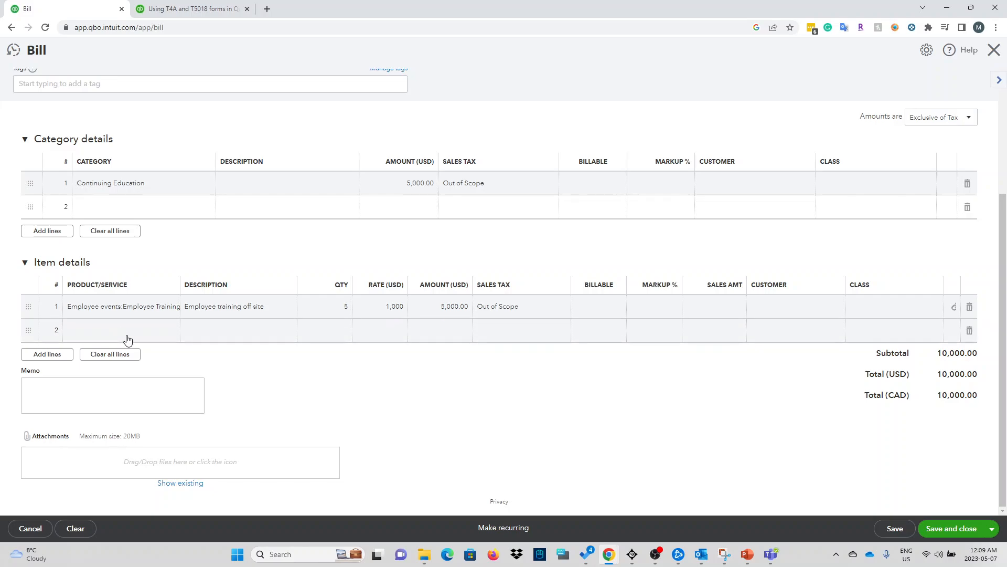
pyautogui.click(127, 309)
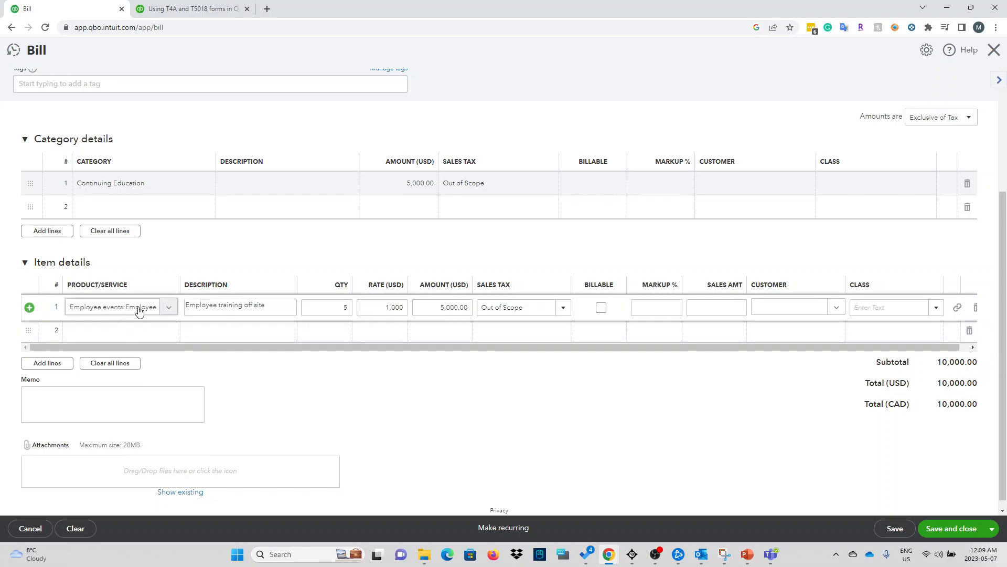
pyautogui.click(168, 309)
pyautogui.click(170, 314)
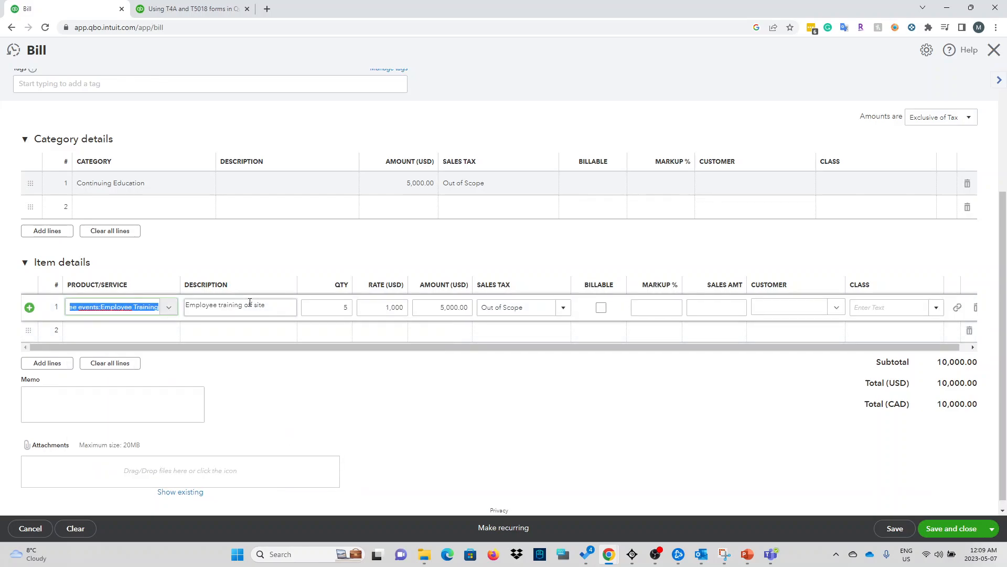
pyautogui.click(949, 535)
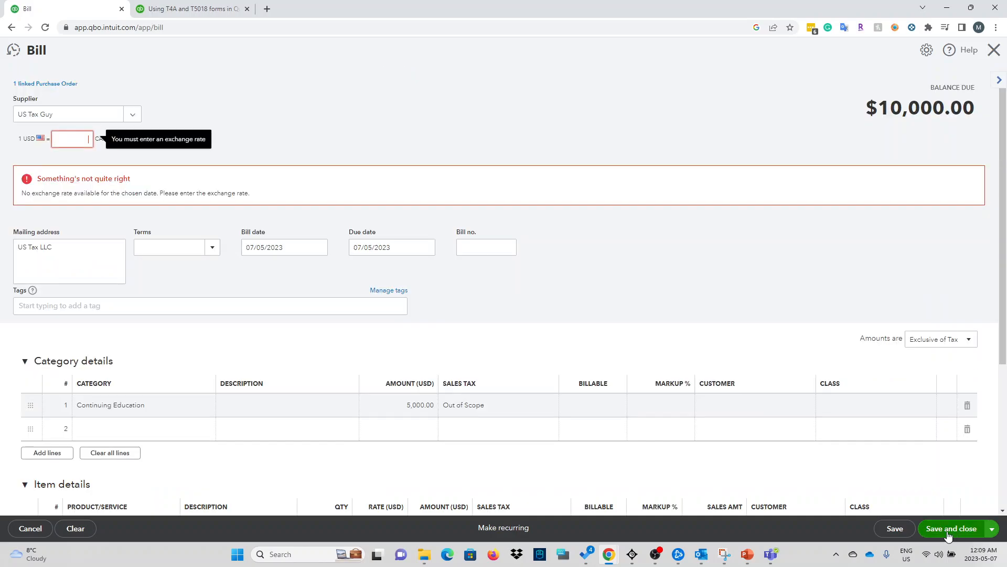
# Step: Enter an exchange rate of 1 and apply it to this bill only
pyautogui.click(77, 147)
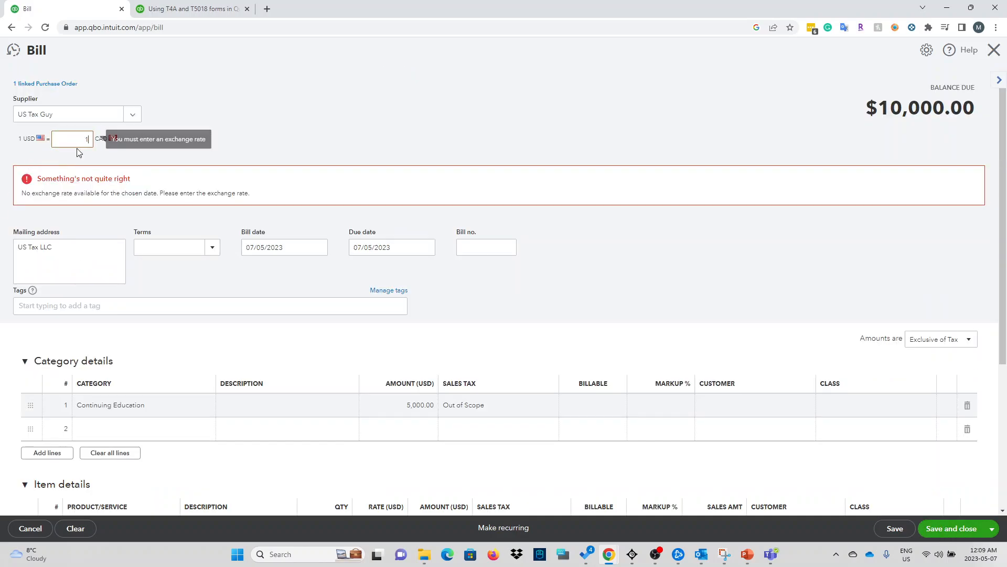
pyautogui.write('1')
pyautogui.click(304, 125)
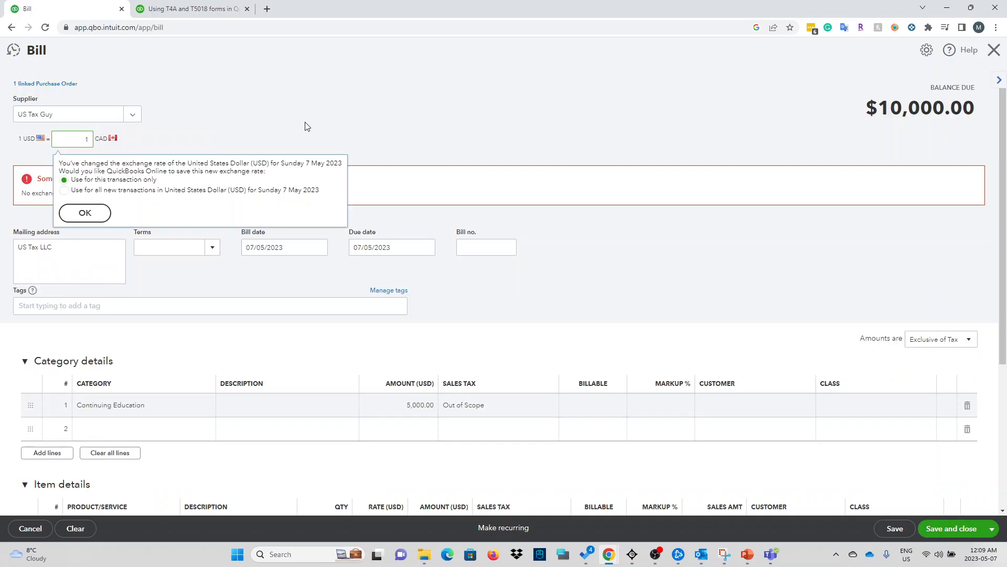
pyautogui.click(85, 212)
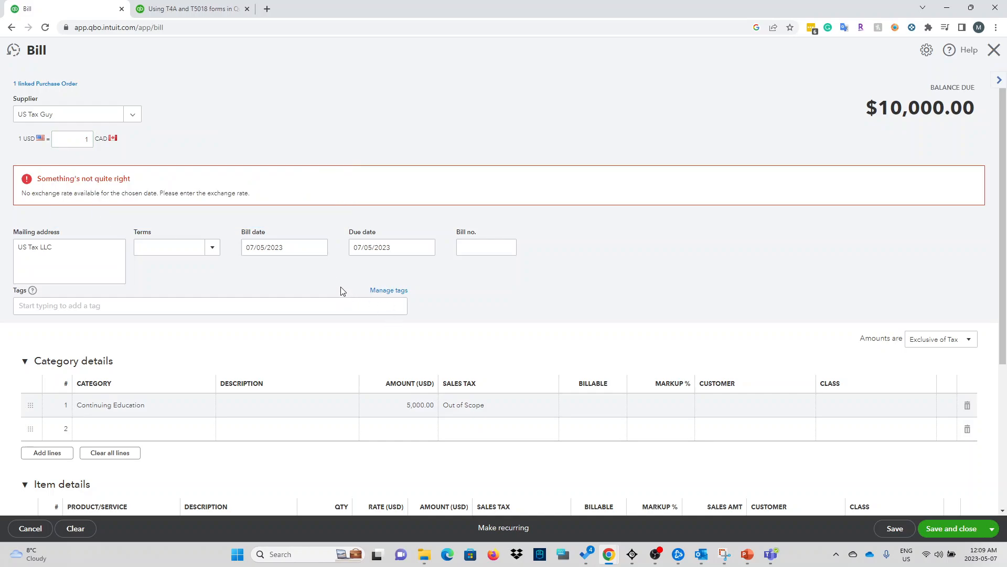
# Step: Set the due date to 07/06/2023, enter bill number 15186451, and save the bill
pyautogui.click(276, 250)
pyautogui.click(265, 251)
pyautogui.click(431, 253)
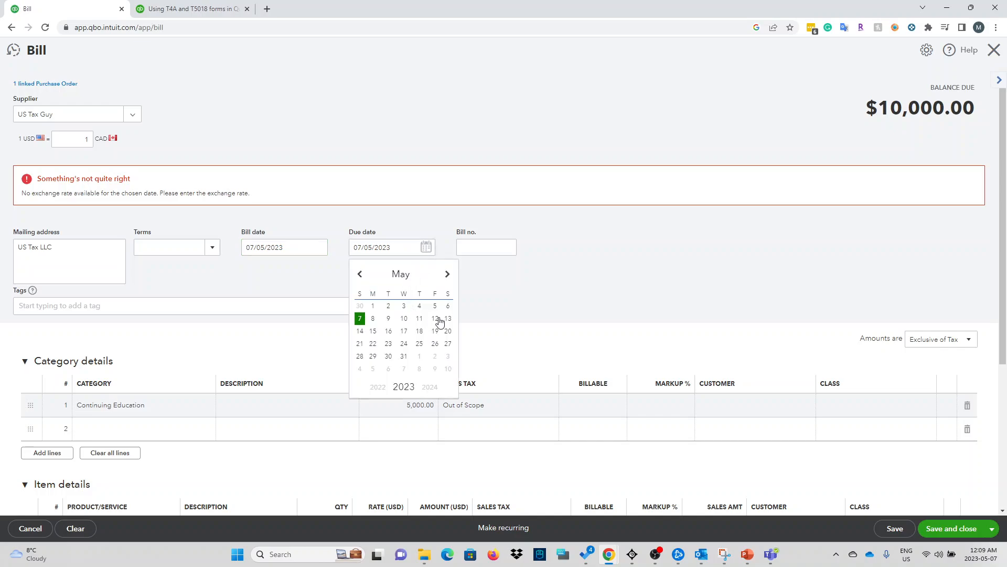
pyautogui.click(447, 276)
pyautogui.click(403, 319)
pyautogui.click(493, 251)
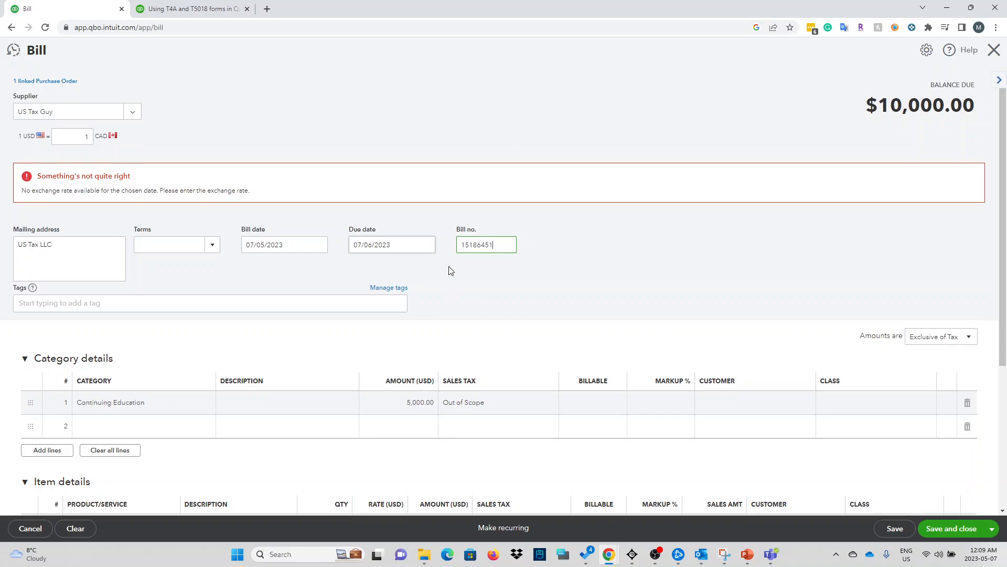
pyautogui.scroll(-4, 450, 269)
pyautogui.click(951, 530)
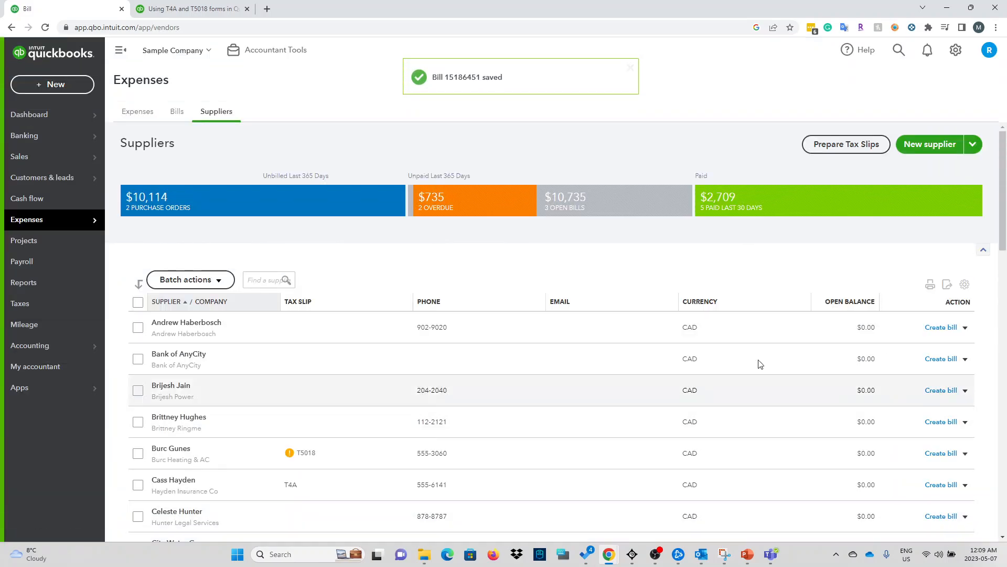
# Step: Open bill 15186451 from recent transactions, review its transaction journal, and reopen the bill from it
pyautogui.click(899, 50)
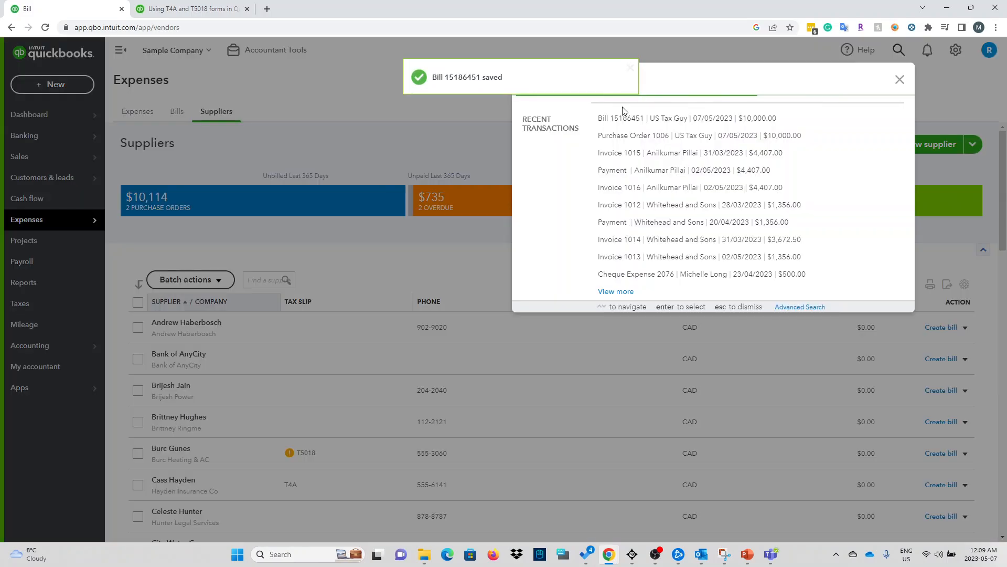
pyautogui.click(775, 174)
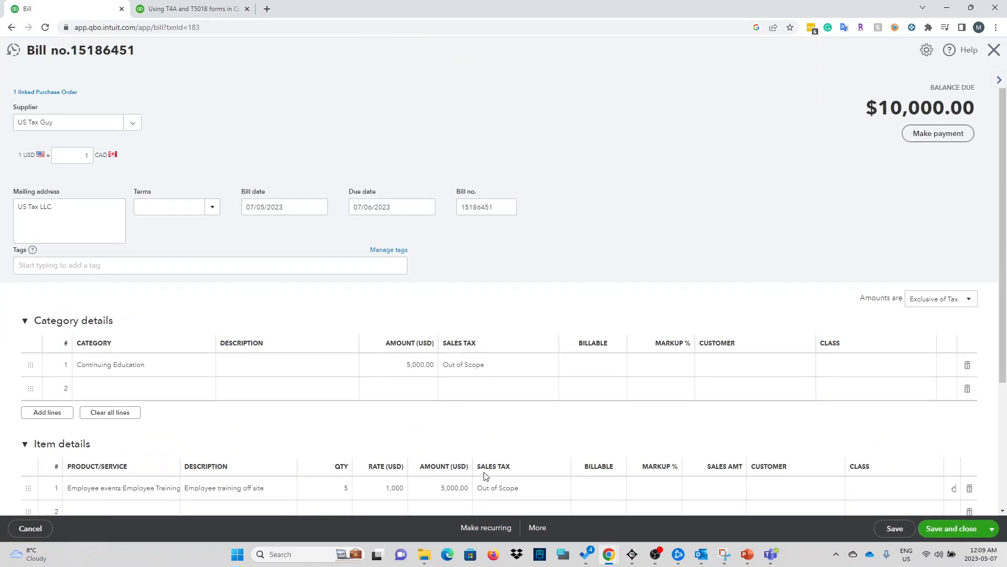
pyautogui.click(538, 530)
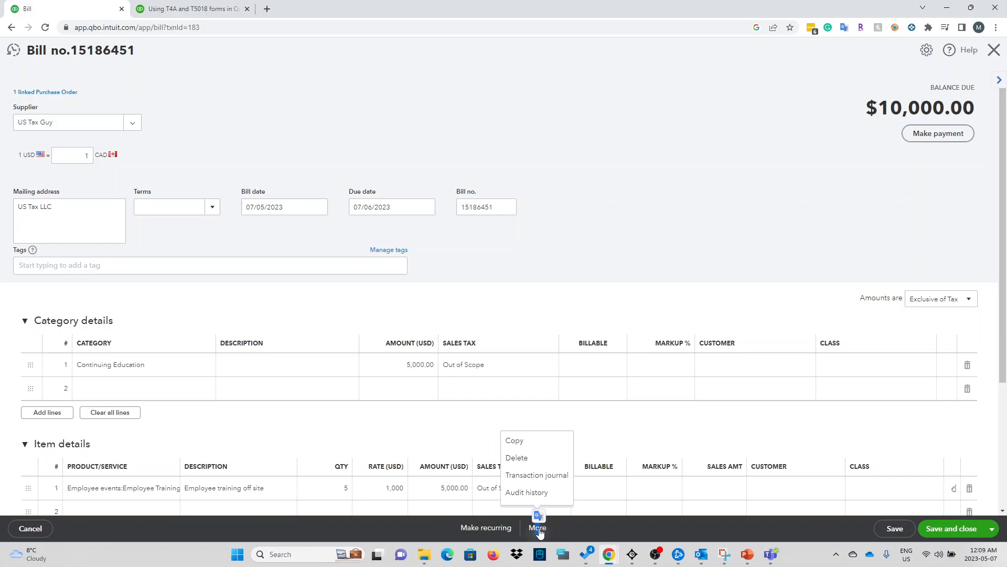
pyautogui.click(538, 475)
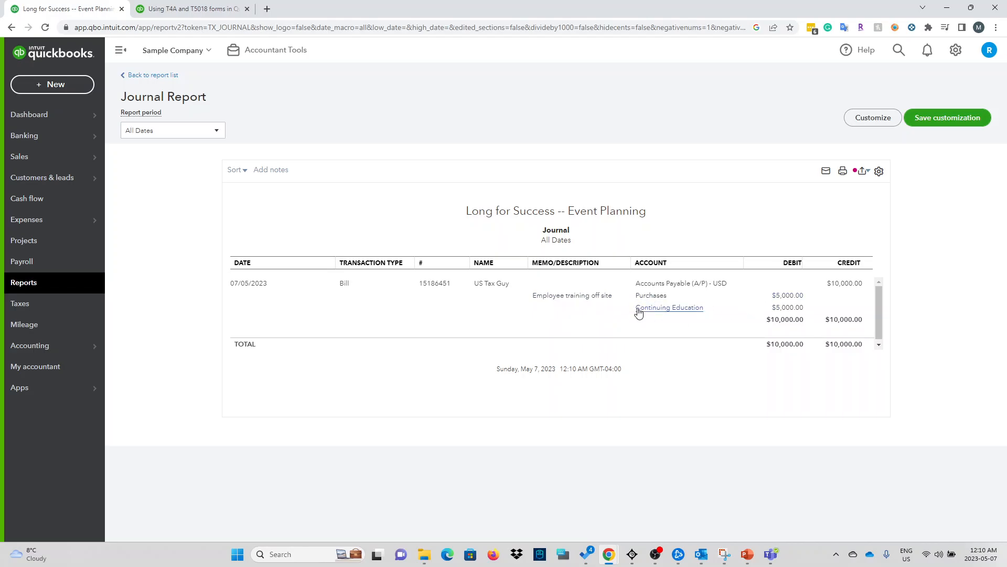
pyautogui.click(442, 288)
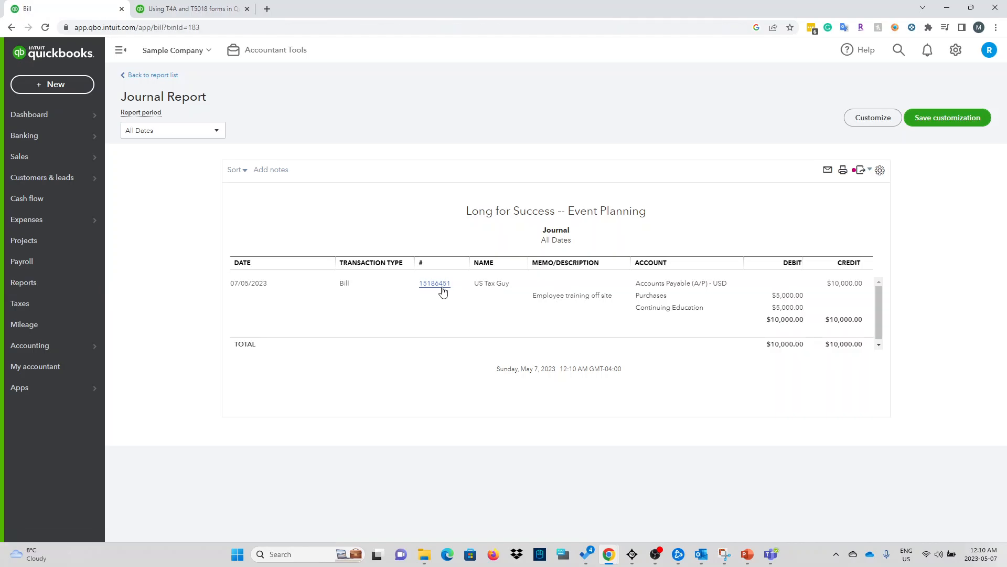
# Step: Delete the Continuing Education category line from bill 15186451
pyautogui.scroll(-4, 466, 297)
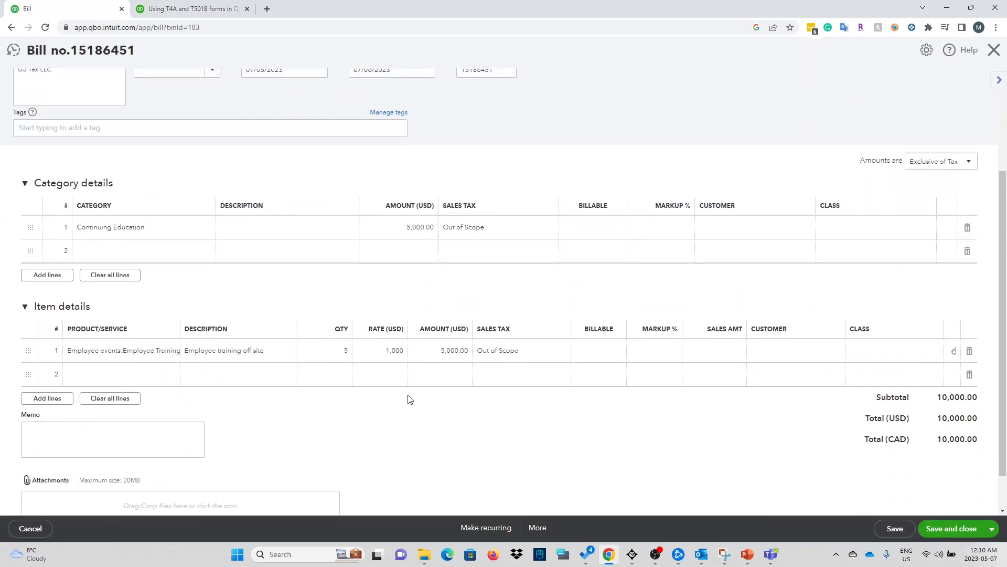
pyautogui.scroll(1, 417, 441)
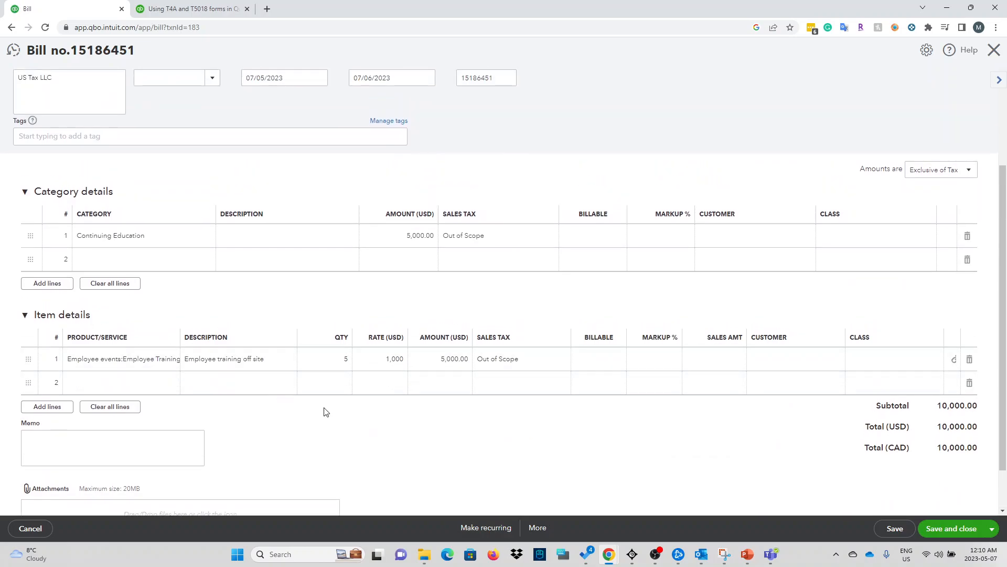
pyautogui.scroll(3, 325, 412)
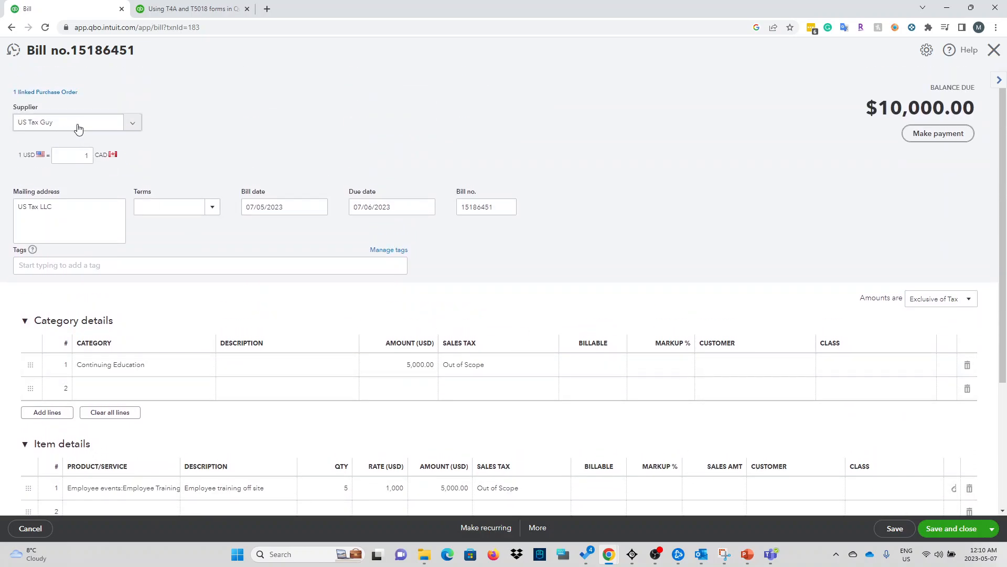
pyautogui.scroll(-4, 946, 353)
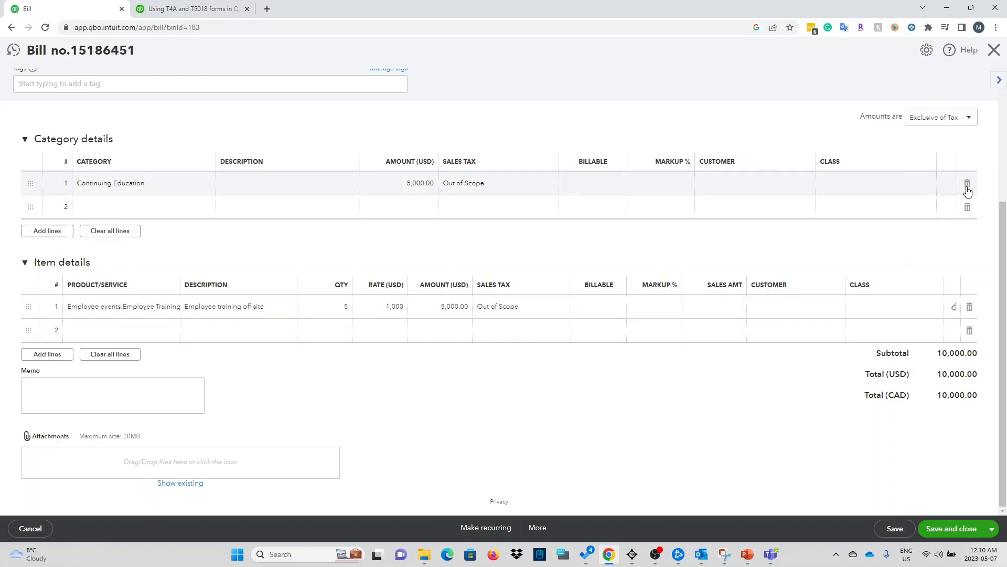
pyautogui.scroll(2, 303, 273)
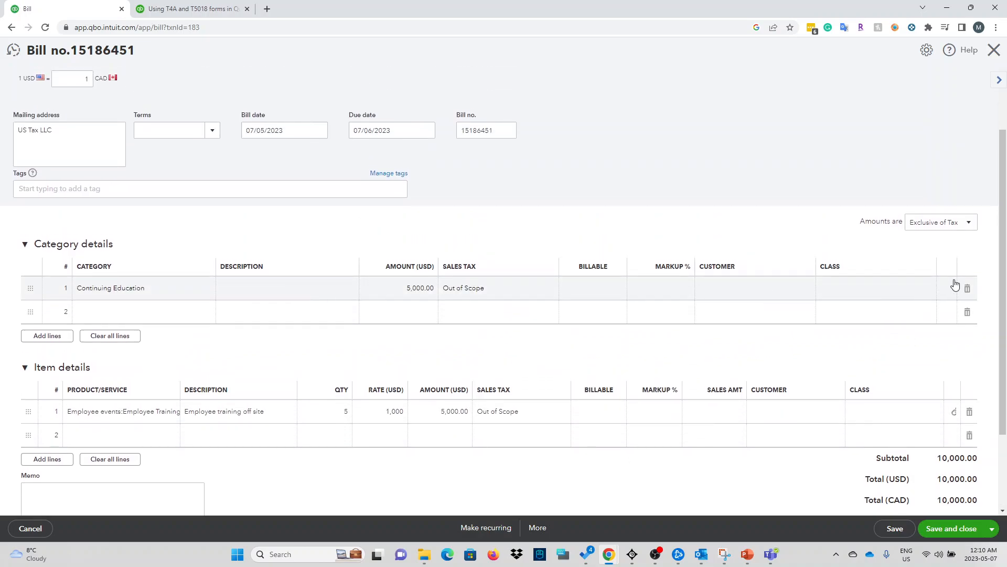
pyautogui.click(967, 291)
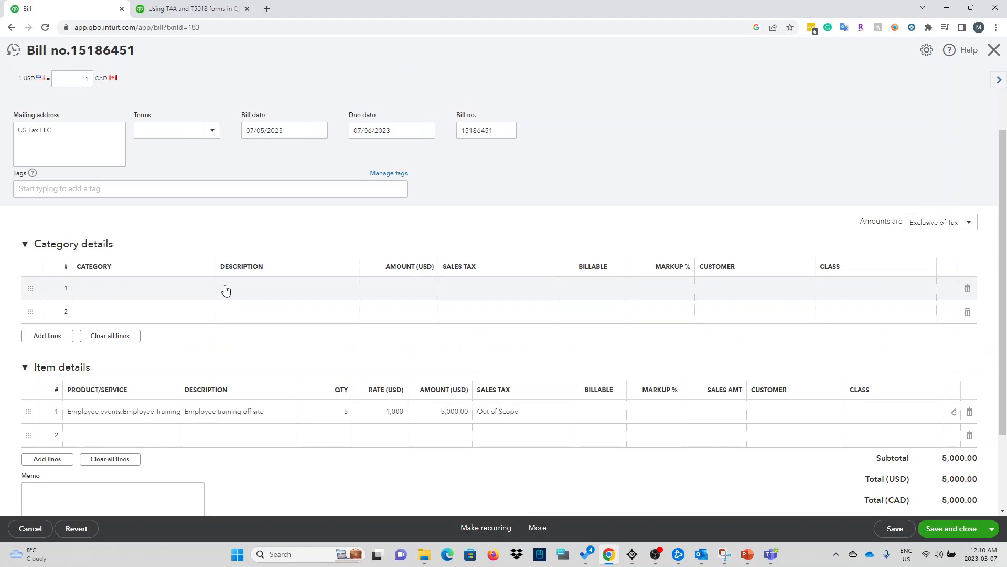
pyautogui.click(93, 296)
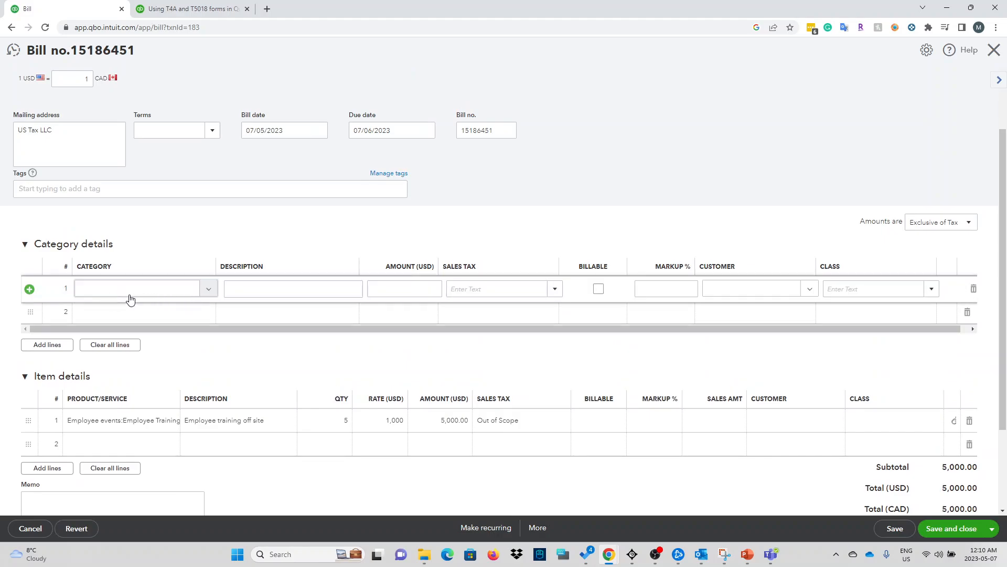
# Step: Save the $5,000.00 bill and confirm modifying the linked transaction
pyautogui.scroll(-2, 928, 409)
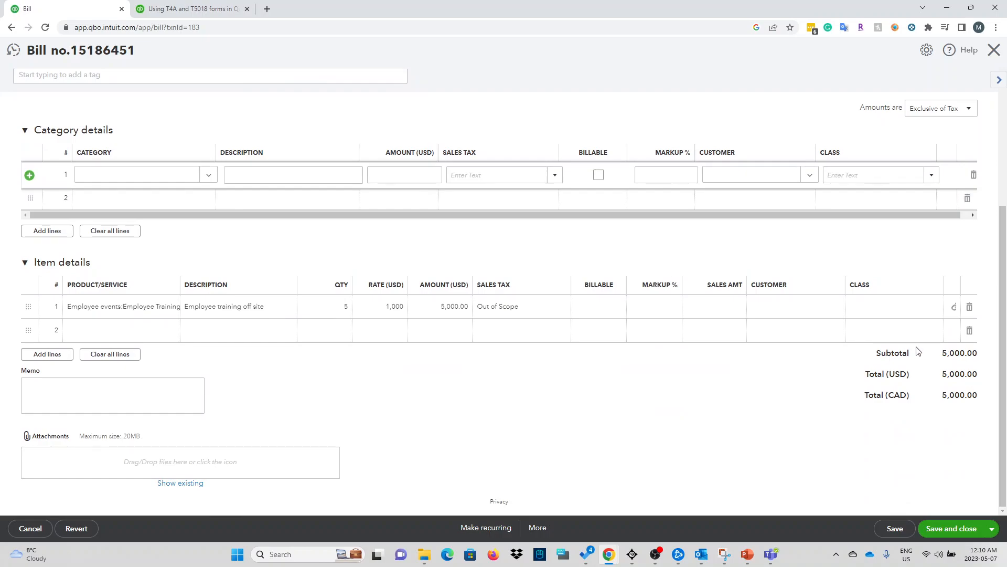
pyautogui.moveTo(933, 354); pyautogui.dragTo(966, 408)
pyautogui.click(656, 399)
pyautogui.scroll(2, 411, 366)
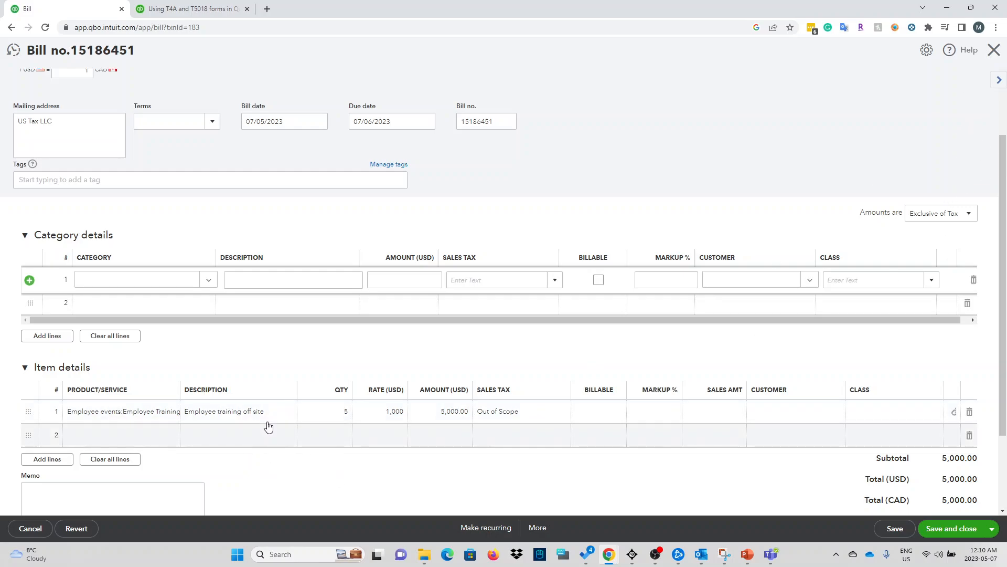
pyautogui.scroll(-2, 315, 399)
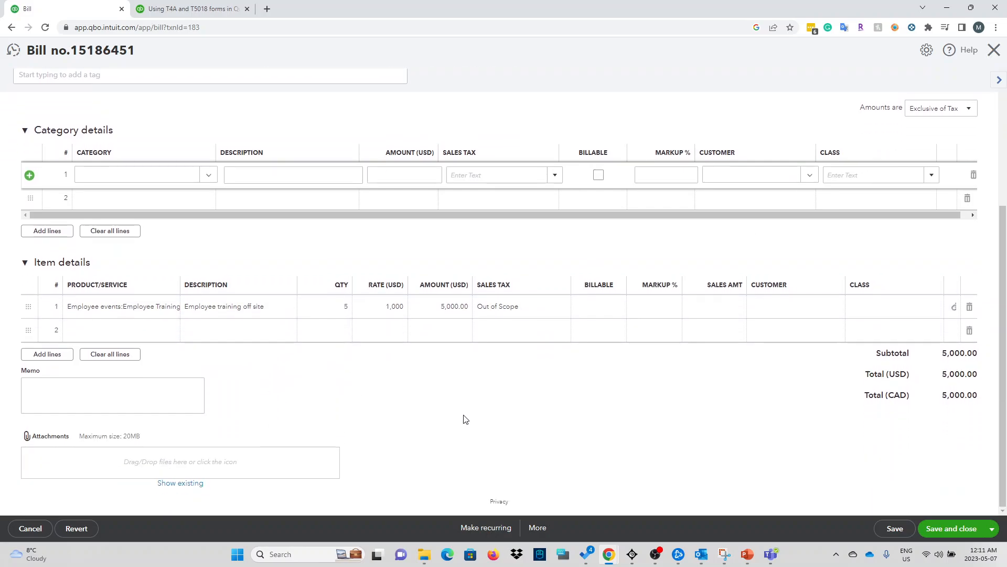
pyautogui.scroll(1, 354, 408)
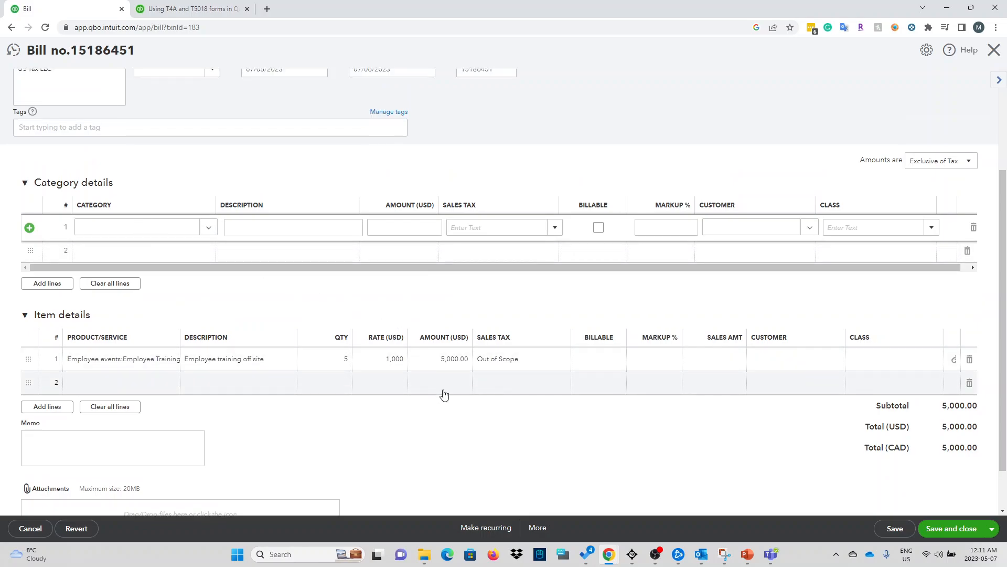
pyautogui.click(951, 530)
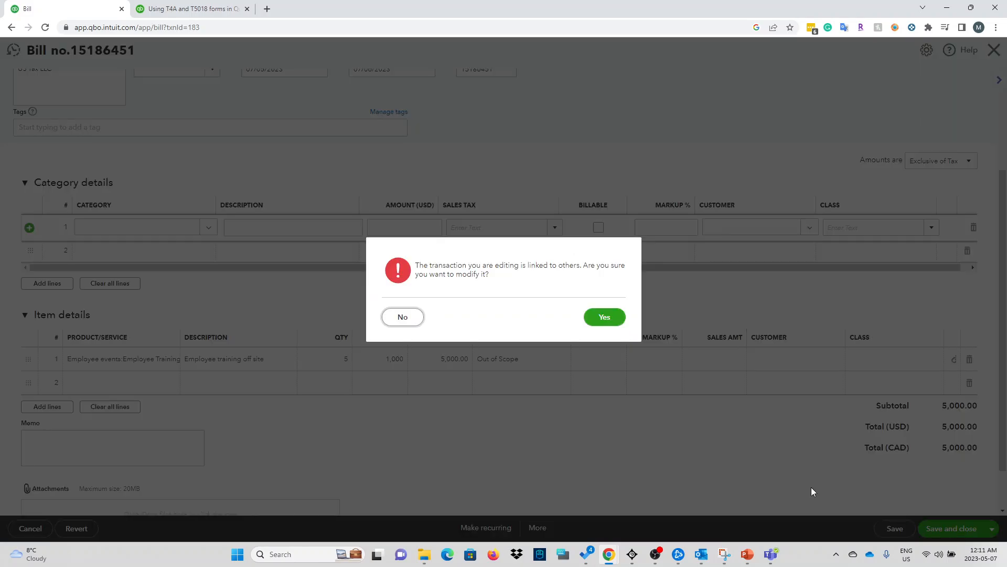
pyautogui.click(593, 318)
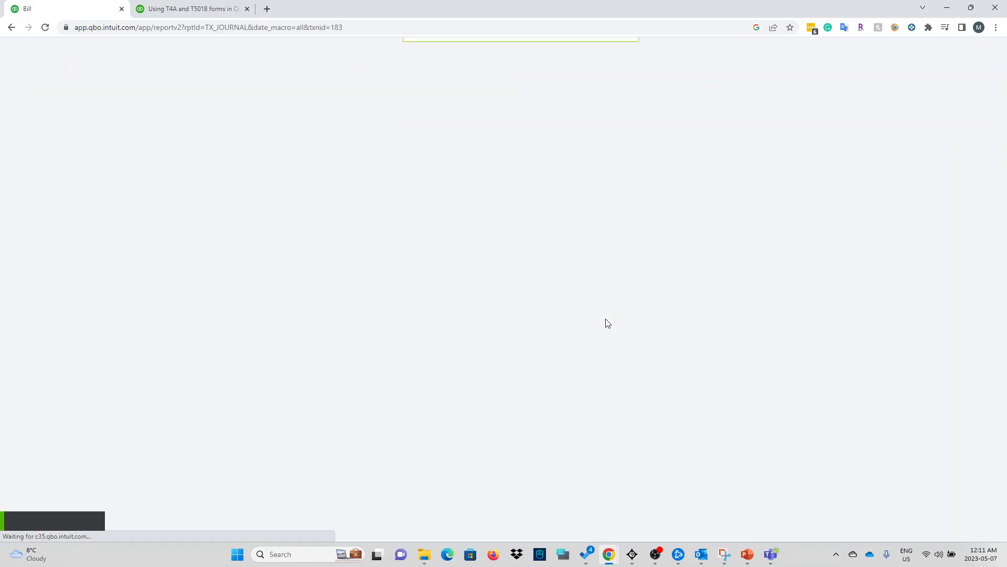